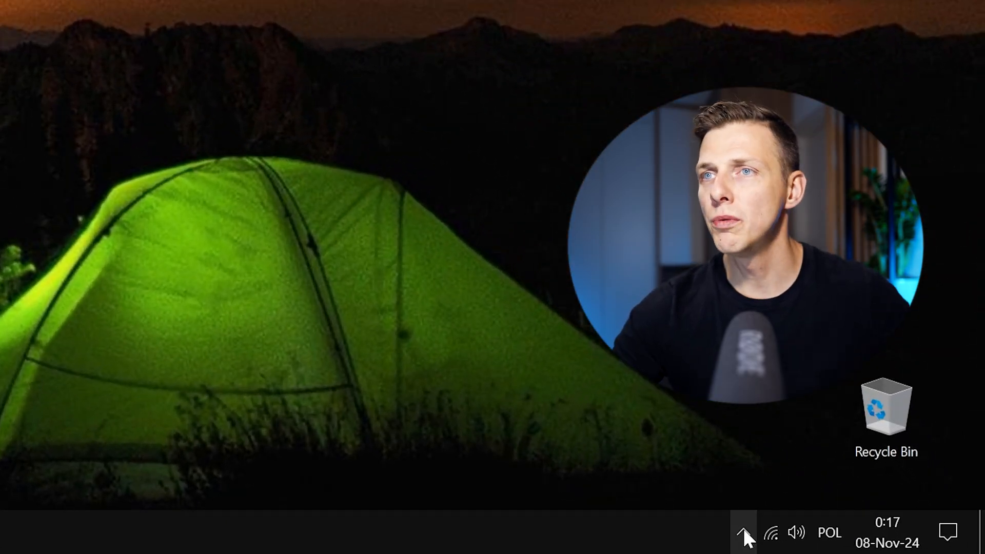
- Open Creative Cloud Desktop and install Premiere Pro (Beta) from the beta apps
{"action": "left_click", "coordinate": [743, 533]}
{"action": "left_click", "coordinate": [768, 442]}
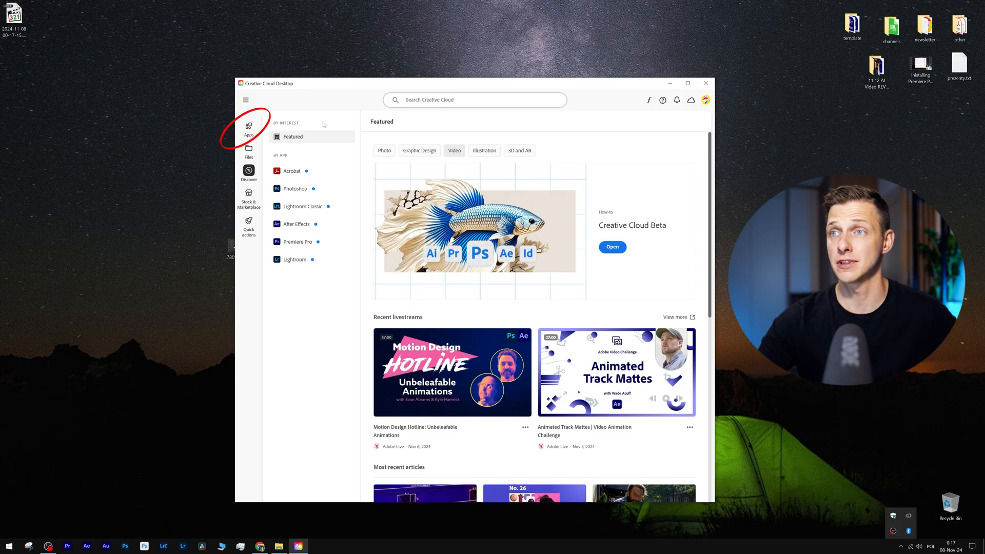
{"action": "left_click", "coordinate": [249, 127]}
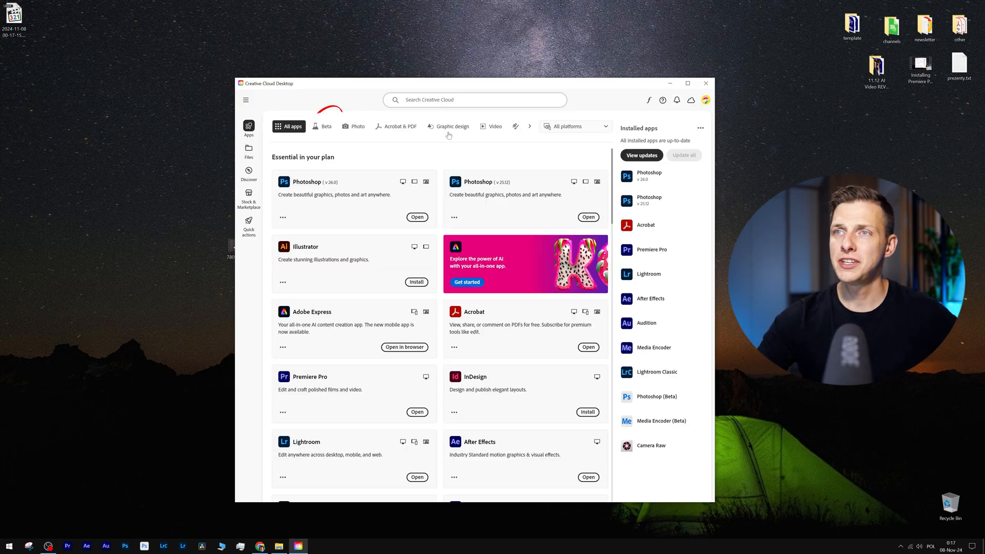
{"action": "left_click", "coordinate": [324, 128]}
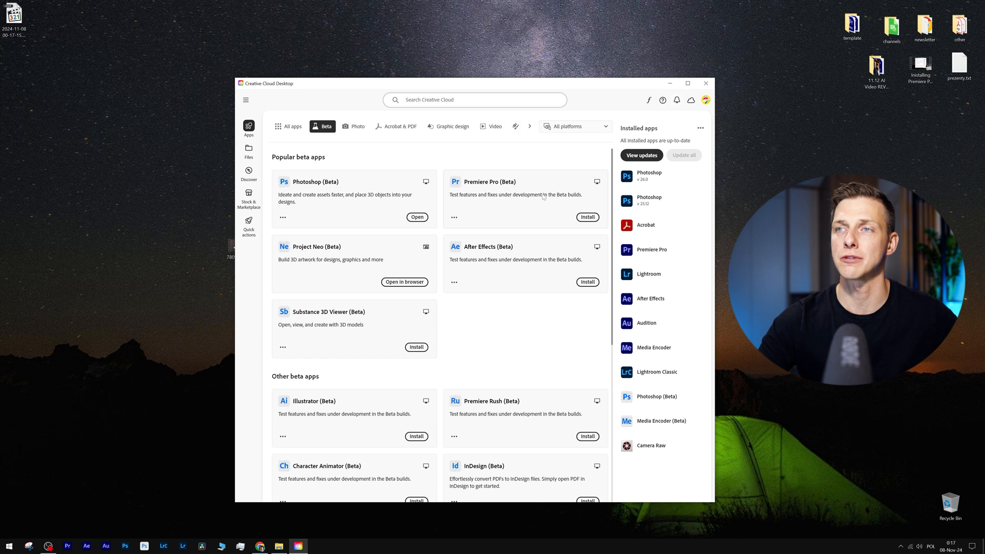
{"action": "left_click", "coordinate": [594, 219]}
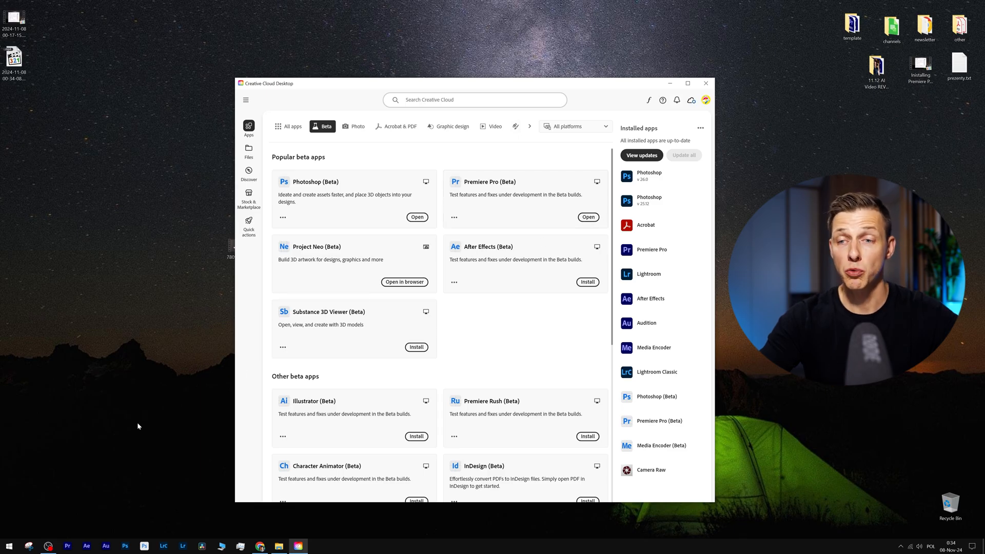
- Search the computer for "adobe prem" and launch Adobe Premiere Pro (Beta)
{"action": "left_click", "coordinate": [7, 547]}
{"action": "type", "text": "ad"}
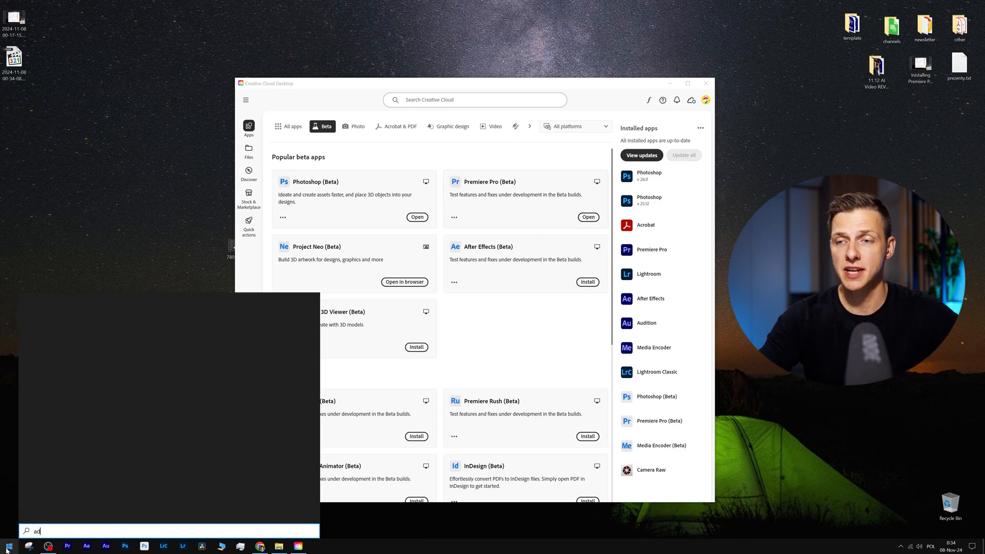
{"action": "type", "text": "obe prem"}
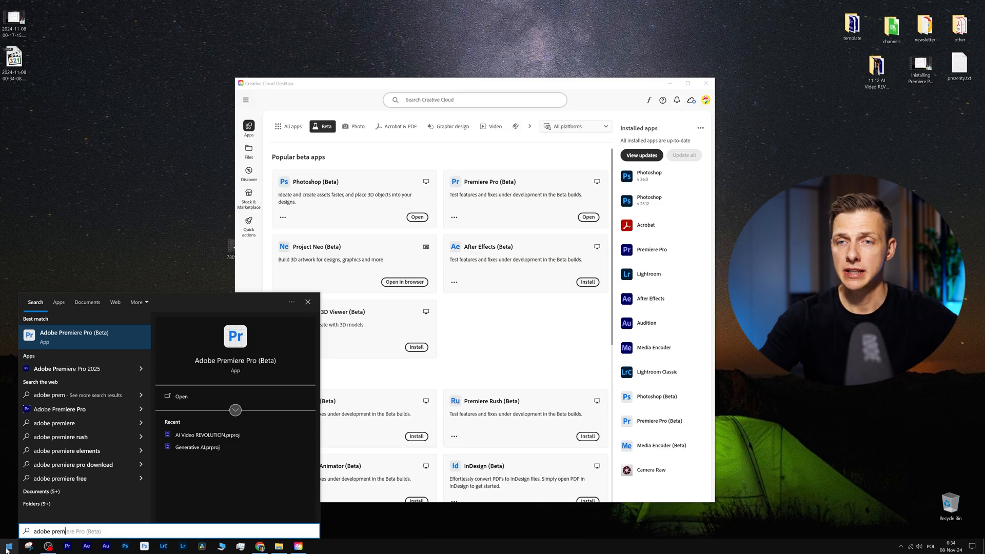
{"action": "left_click", "coordinate": [119, 338]}
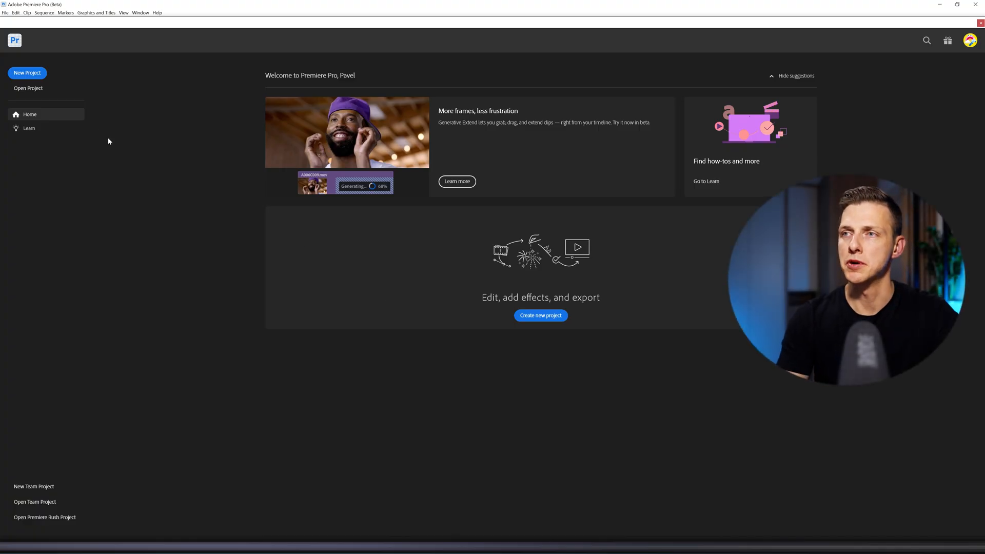
- Create a new project named "Generative Extend Tool" saved on the Desktop, skipping the media import
{"action": "left_click", "coordinate": [43, 79]}
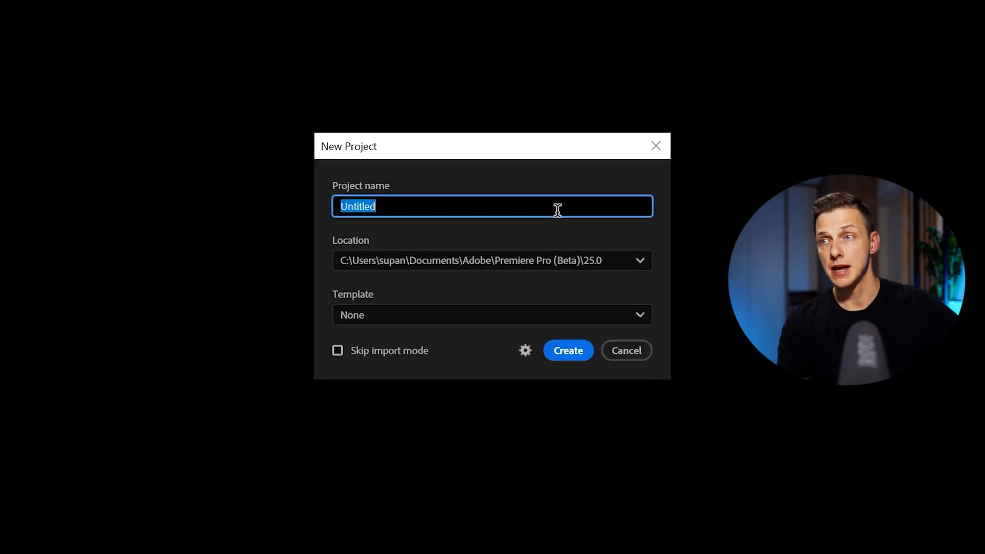
{"action": "type", "text": "Gene"}
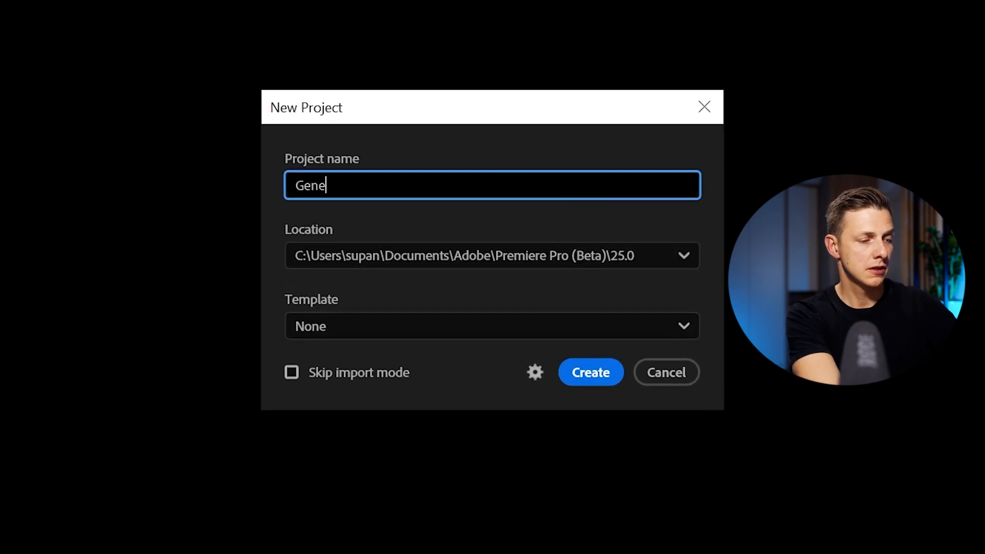
{"action": "type", "text": "rative Ex"}
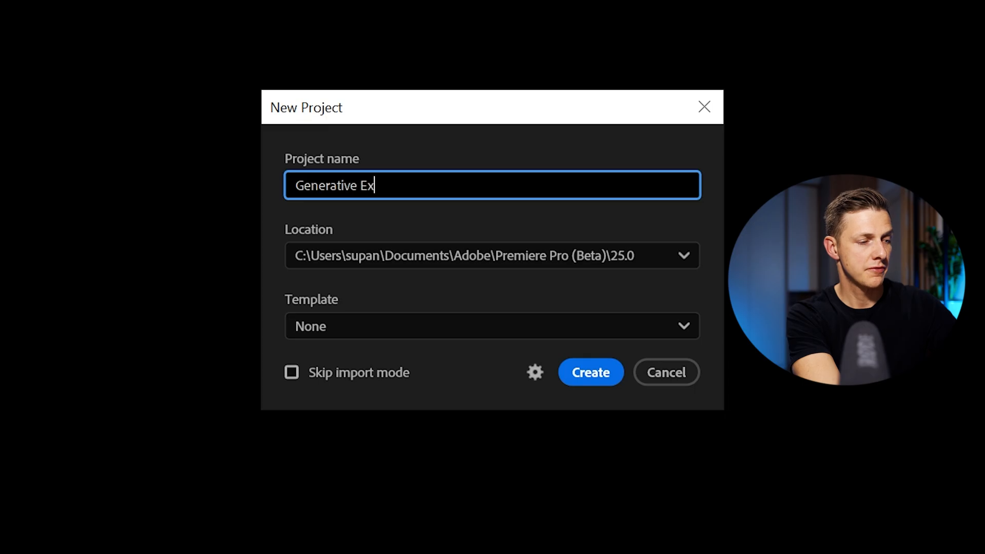
{"action": "type", "text": "tend Tool"}
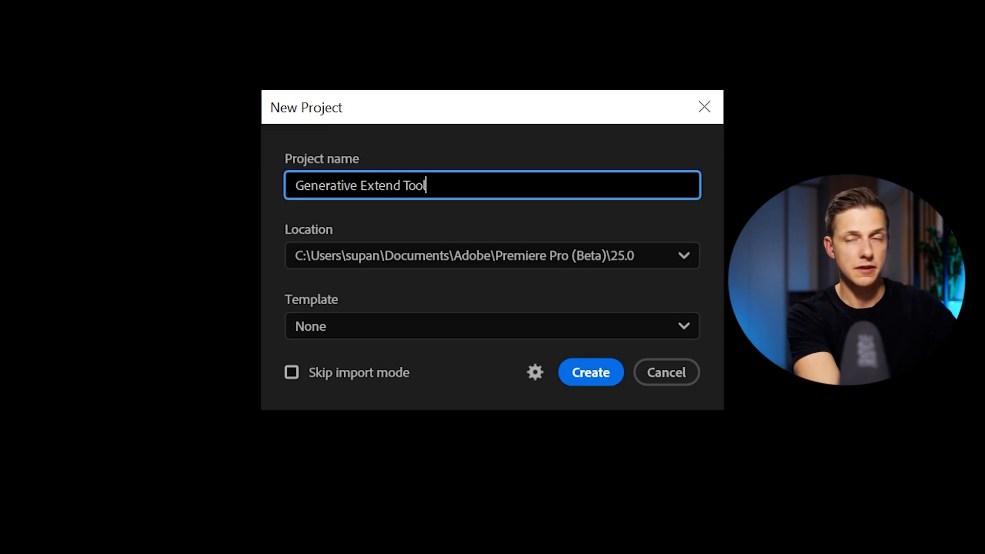
{"action": "left_click", "coordinate": [440, 258]}
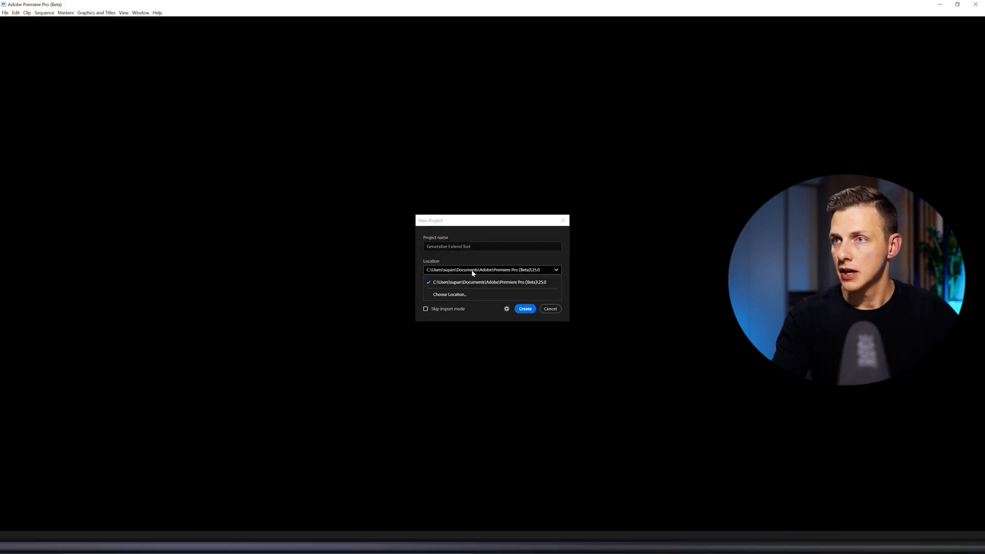
{"action": "left_click", "coordinate": [415, 318]}
{"action": "left_click", "coordinate": [31, 108]}
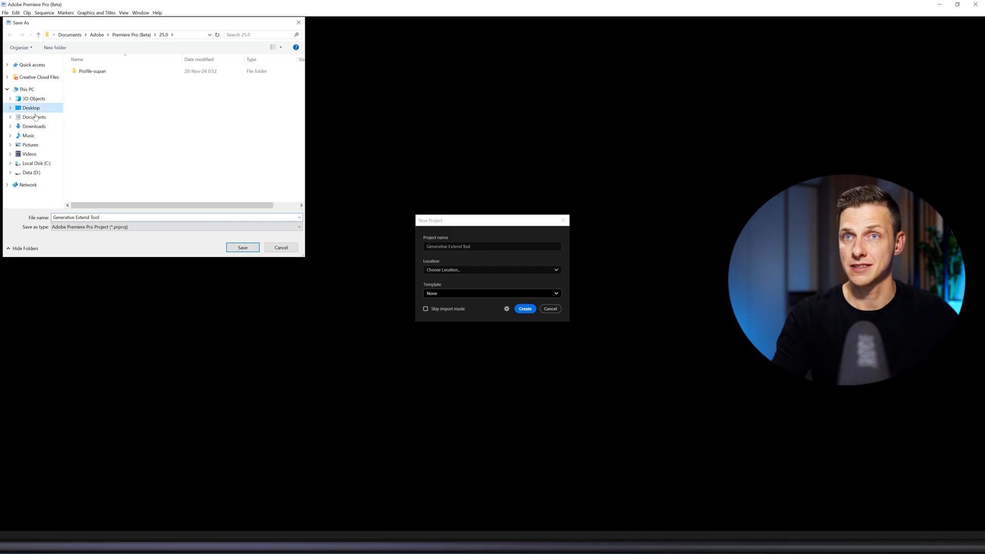
{"action": "left_click", "coordinate": [243, 247]}
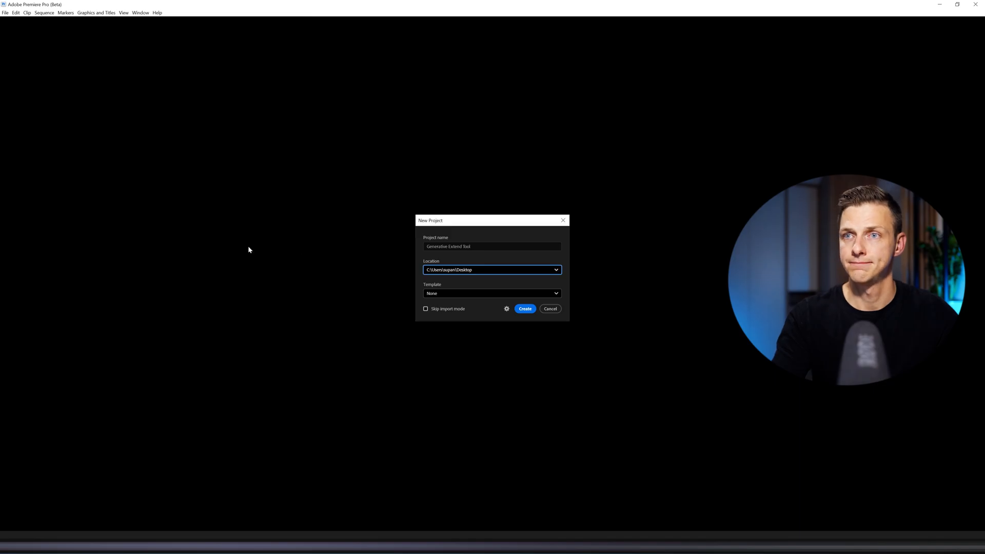
{"action": "left_click", "coordinate": [524, 309]}
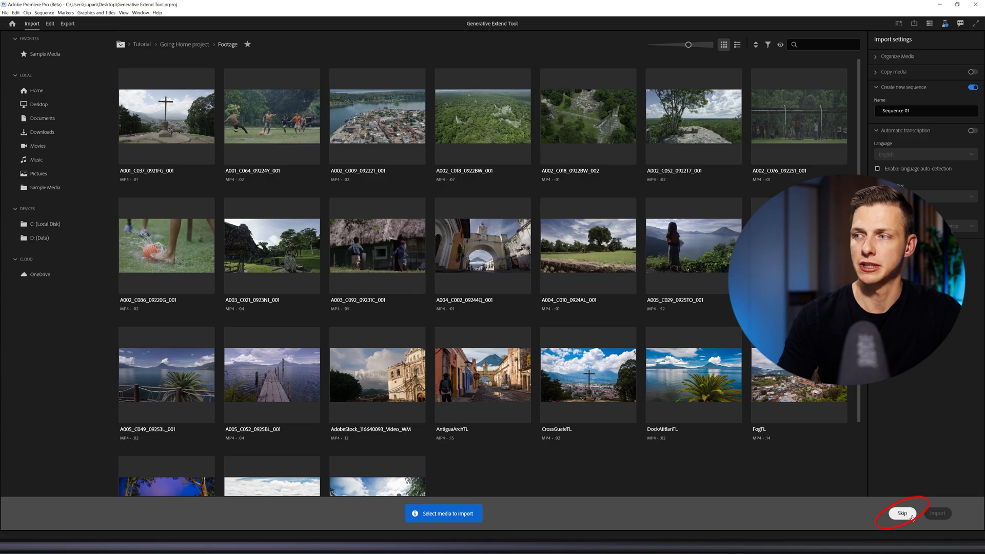
{"action": "left_click", "coordinate": [909, 516]}
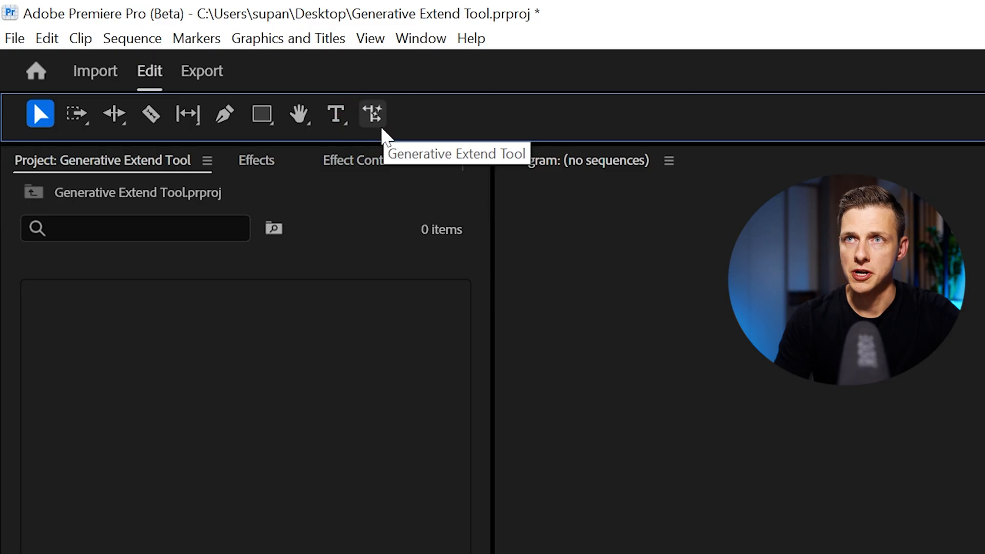
- Activate the Generative Extend Tool and import the seven Desktop clips from 7463950-hd_1920_1080_30fps.mp4 through cassette.mp4
{"action": "left_click", "coordinate": [380, 129]}
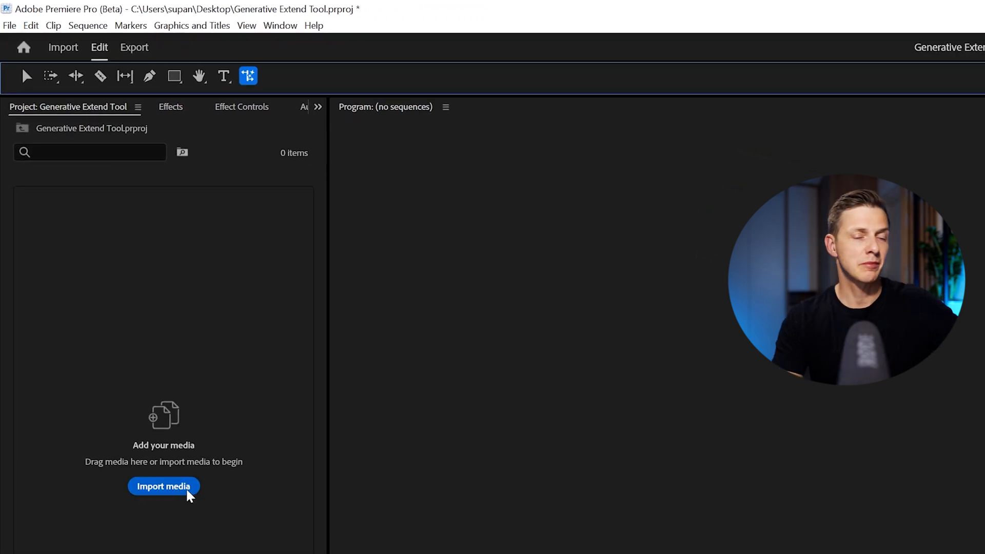
{"action": "left_click", "coordinate": [187, 491]}
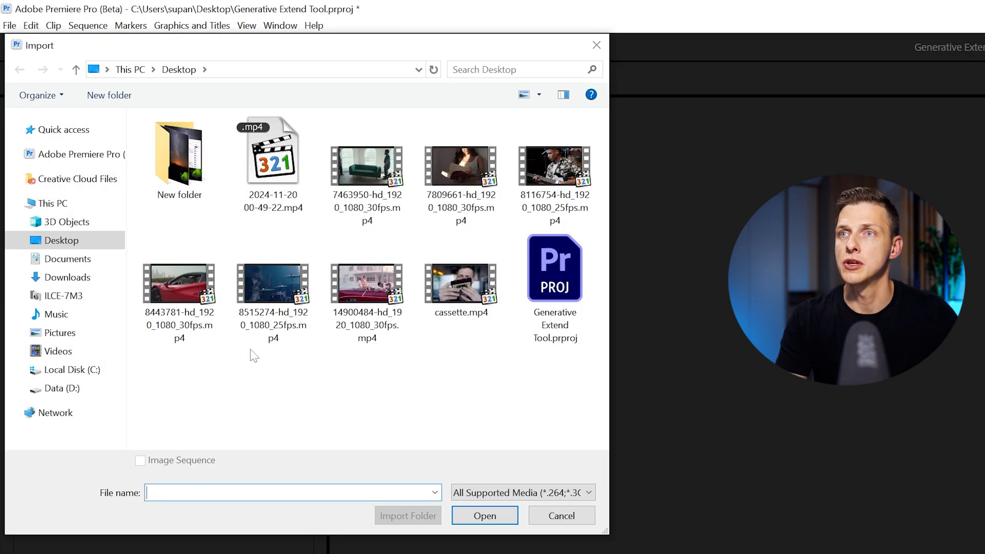
{"action": "left_click", "coordinate": [367, 169]}
{"action": "left_click", "coordinate": [463, 295], "text": "shift"}
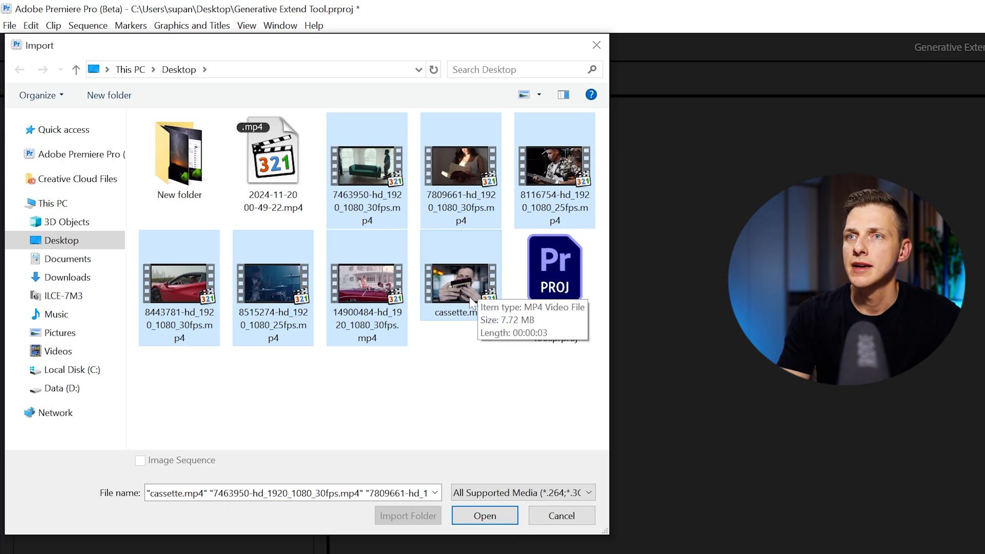
{"action": "left_click", "coordinate": [488, 517]}
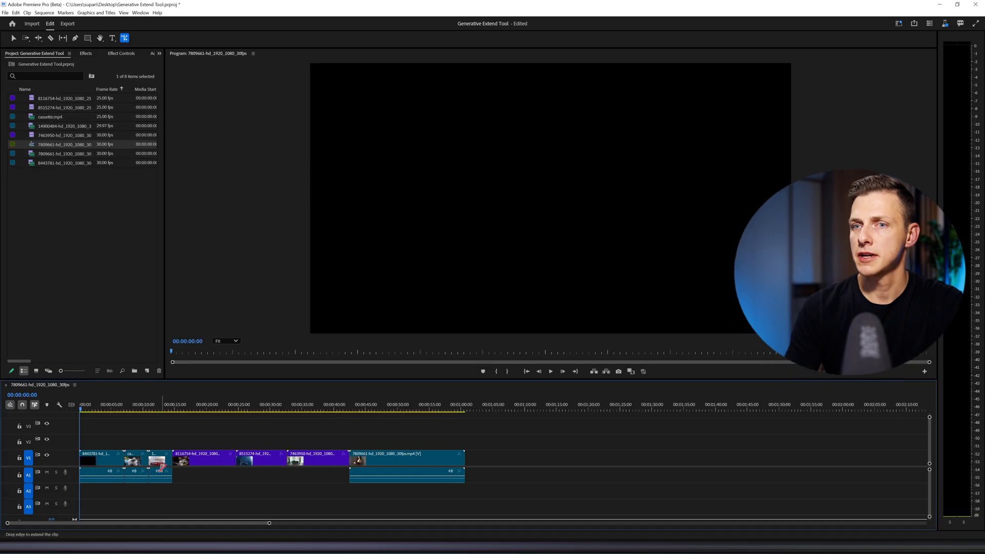
- Switch to the Selection tool and set the timebase of sequence 7809661-hd_1920_1080_30fps to 25.00 frames/second
{"action": "left_click", "coordinate": [97, 408]}
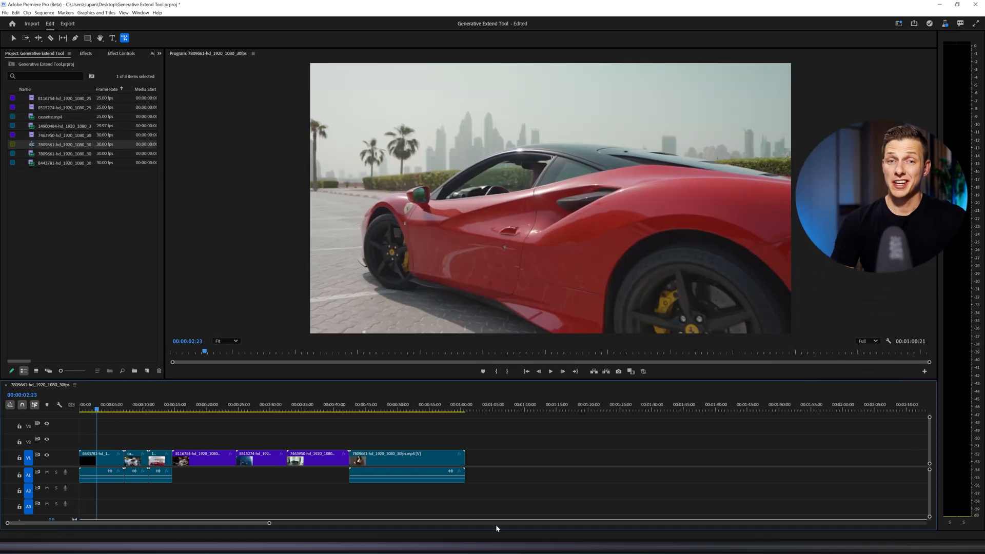
{"action": "left_click", "coordinate": [13, 40]}
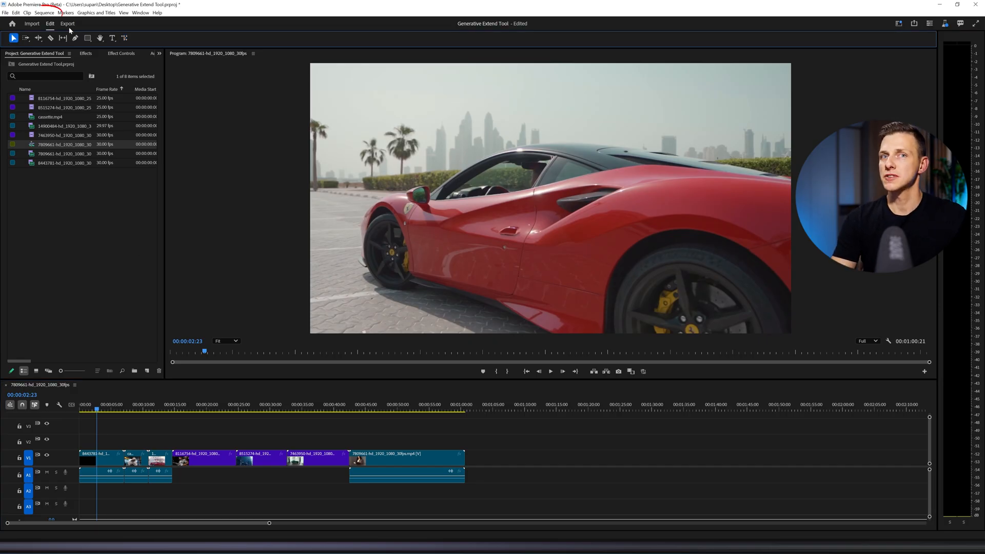
{"action": "left_click", "coordinate": [65, 119]}
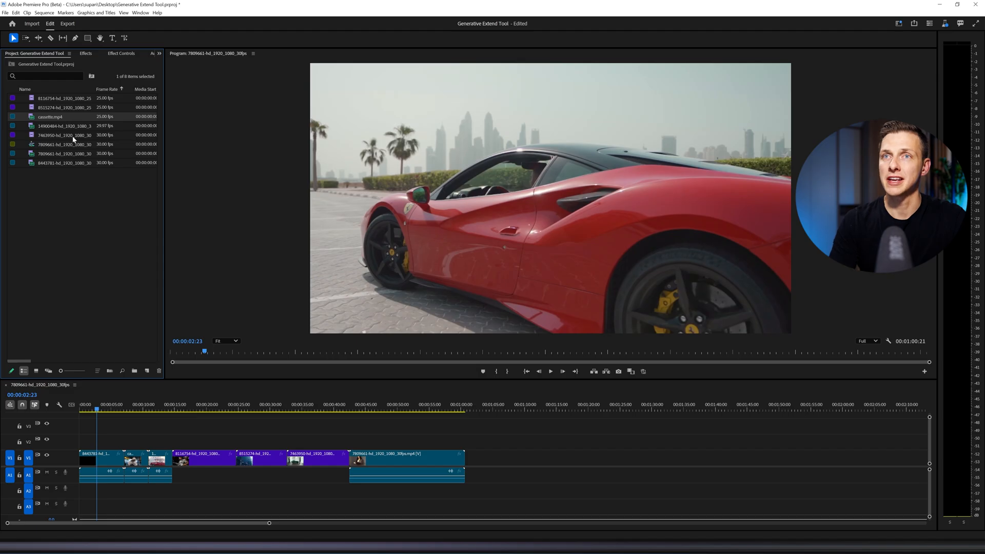
{"action": "left_click", "coordinate": [60, 148]}
{"action": "left_click", "coordinate": [44, 13]}
{"action": "left_click", "coordinate": [54, 19]}
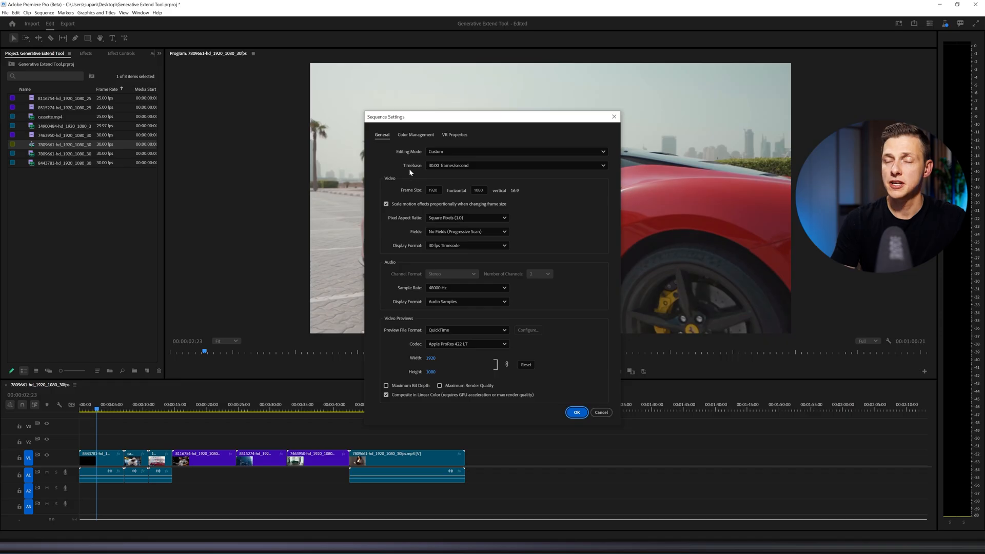
{"action": "left_click", "coordinate": [458, 167]}
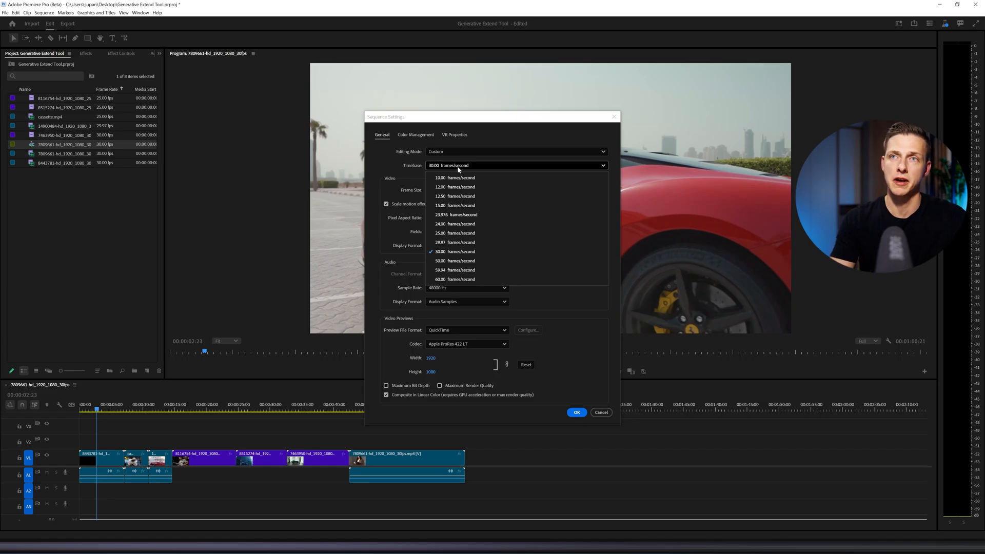
{"action": "left_click", "coordinate": [455, 233]}
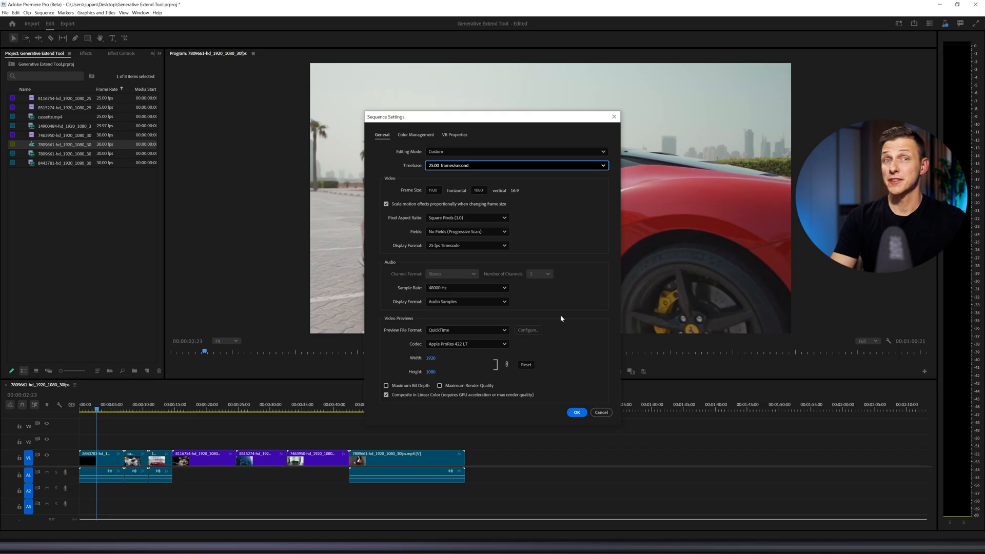
{"action": "left_click", "coordinate": [576, 412]}
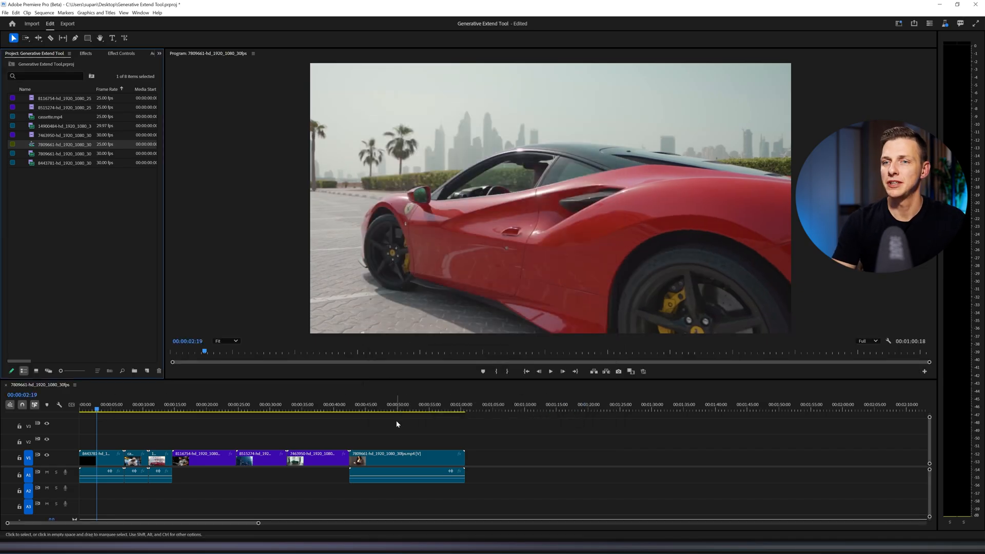
- Spread the seven clips apart along the timeline so that there is an empty gap between each one
{"action": "left_click_drag", "start_coordinate": [504, 497], "coordinate": [481, 493]}
{"action": "left_click_drag", "start_coordinate": [367, 458], "coordinate": [481, 458]}
{"action": "left_click_drag", "start_coordinate": [222, 434], "coordinate": [595, 493]}
{"action": "left_click_drag", "start_coordinate": [488, 461], "coordinate": [399, 461]}
{"action": "left_click_drag", "start_coordinate": [189, 439], "coordinate": [562, 489]}
{"action": "left_click_drag", "start_coordinate": [345, 459], "coordinate": [387, 459]}
{"action": "left_click_drag", "start_coordinate": [270, 432], "coordinate": [535, 465]}
{"action": "left_click_drag", "start_coordinate": [400, 443], "coordinate": [599, 464]}
{"action": "left_click_drag", "start_coordinate": [514, 431], "coordinate": [571, 479]}
{"action": "left_click_drag", "start_coordinate": [606, 464], "coordinate": [712, 461]}
{"action": "left_click", "coordinate": [660, 461]}
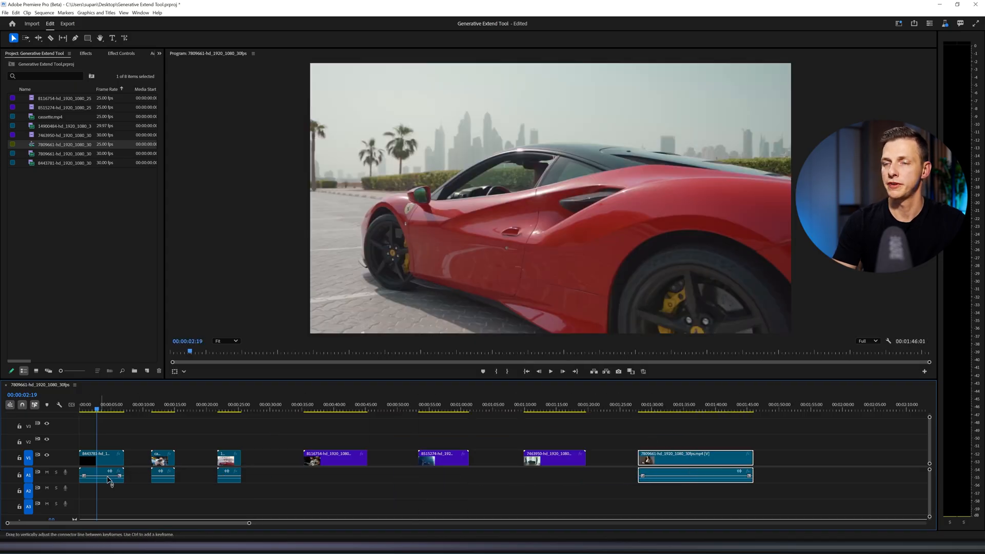
- Unlink the audio from the video clips and delete all audio from track A1
{"action": "key", "text": "space"}
{"action": "left_click_drag", "start_coordinate": [291, 437], "coordinate": [107, 475]}
{"action": "right_click", "coordinate": [106, 475]}
{"action": "left_click", "coordinate": [136, 212]}
{"action": "left_click_drag", "start_coordinate": [294, 467], "coordinate": [639, 482]}
{"action": "left_click_drag", "start_coordinate": [247, 485], "coordinate": [120, 473]}
{"action": "key", "text": "Delete"}
{"action": "right_click", "coordinate": [677, 474]}
{"action": "left_click", "coordinate": [717, 206]}
{"action": "left_click", "coordinate": [684, 477]}
{"action": "key", "text": "Delete"}
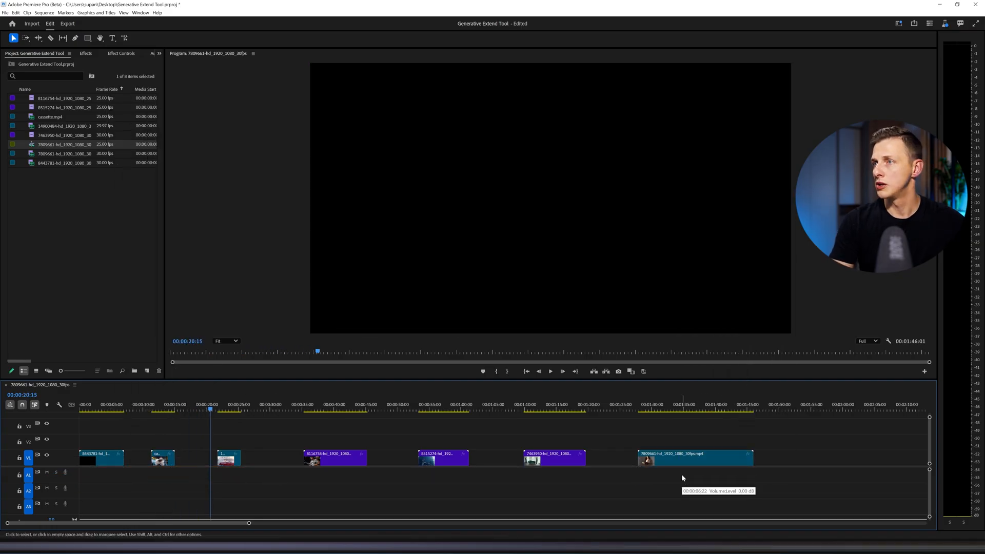
- Scrub through the sequence to preview each of the seven clips, finishing on the red car clip
{"action": "left_click", "coordinate": [467, 410]}
{"action": "left_click", "coordinate": [97, 405]}
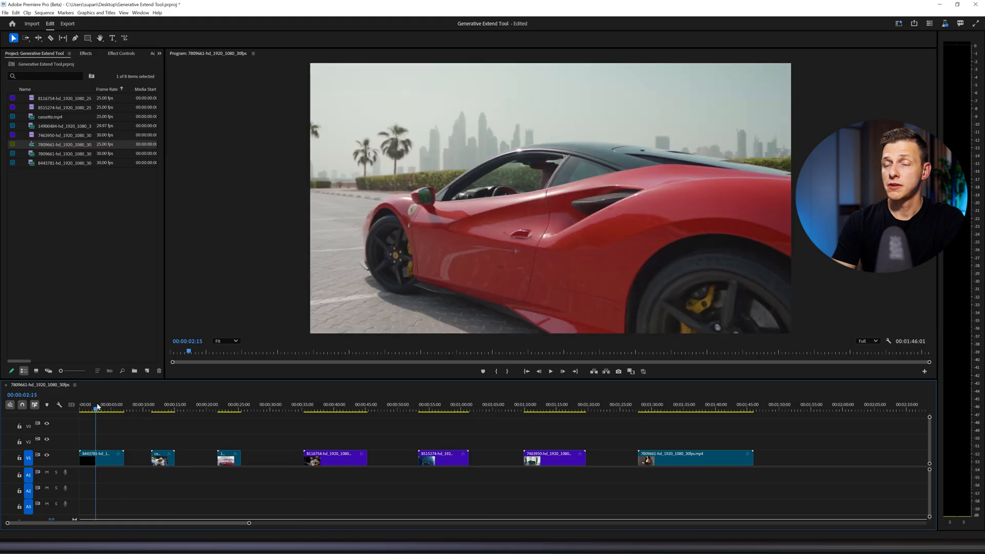
{"action": "mouse_move", "coordinate": [96, 405]}
{"action": "left_mouse_down"}
{"action": "mouse_move", "coordinate": [83, 404]}
{"action": "mouse_move", "coordinate": [108, 405]}
{"action": "mouse_move", "coordinate": [84, 405]}
{"action": "left_mouse_up"}
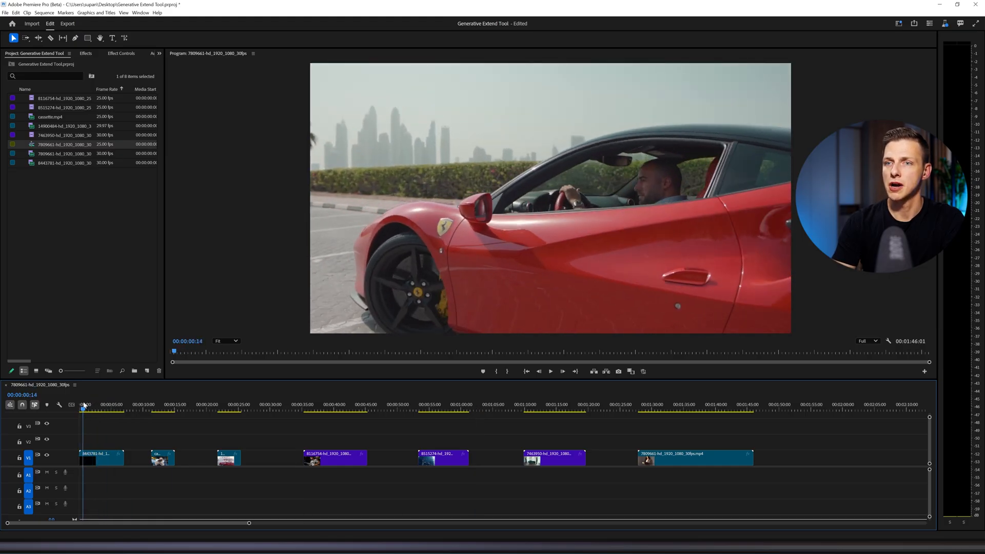
{"action": "left_click_drag", "start_coordinate": [159, 405], "coordinate": [226, 408]}
{"action": "left_click_drag", "start_coordinate": [307, 408], "coordinate": [445, 407]}
{"action": "left_click_drag", "start_coordinate": [546, 407], "coordinate": [688, 407]}
{"action": "left_click_drag", "start_coordinate": [523, 407], "coordinate": [106, 407]}
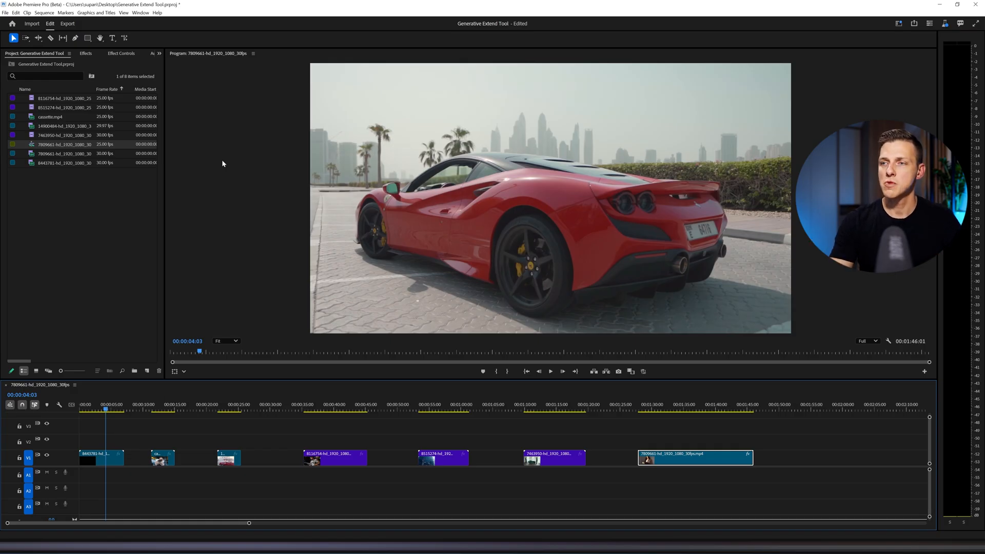
- Duplicate all seven clips onto track V2 and shift both copies of the red car clip about 2 seconds forward in the timeline
{"action": "left_click_drag", "start_coordinate": [752, 483], "coordinate": [96, 455]}
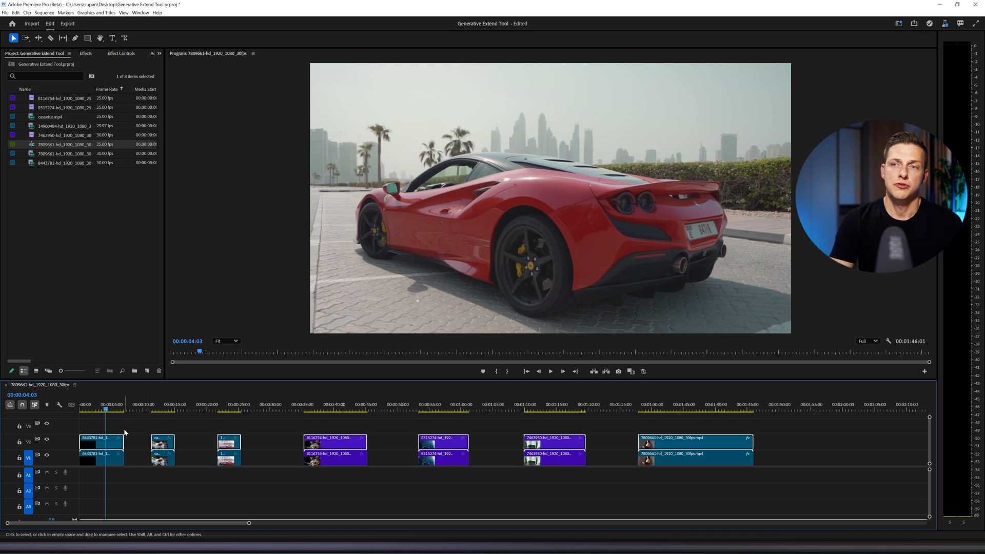
{"action": "left_click_drag", "start_coordinate": [112, 409], "coordinate": [119, 409]}
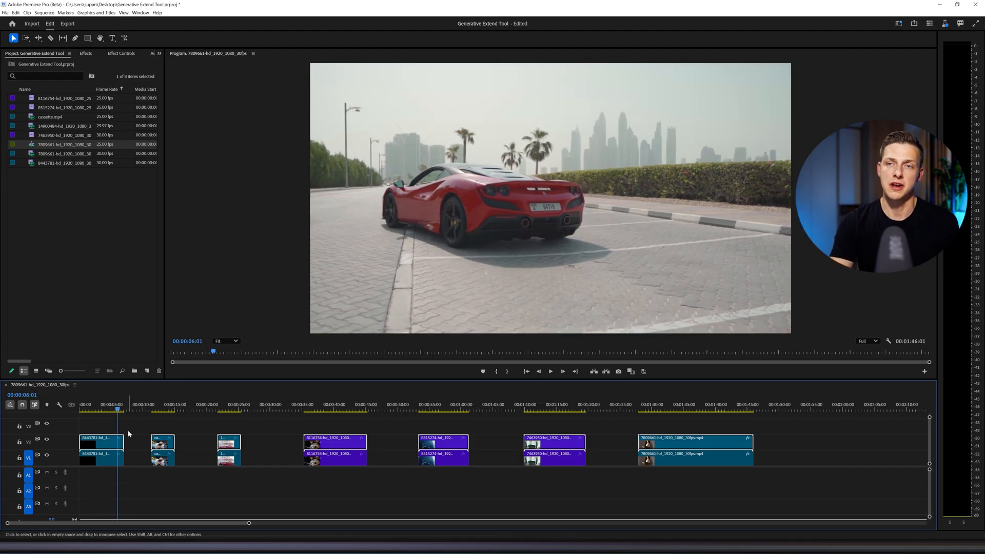
{"action": "left_click_drag", "start_coordinate": [100, 447], "coordinate": [114, 448]}
{"action": "left_click", "coordinate": [114, 409]}
{"action": "left_click_drag", "start_coordinate": [113, 408], "coordinate": [99, 411]}
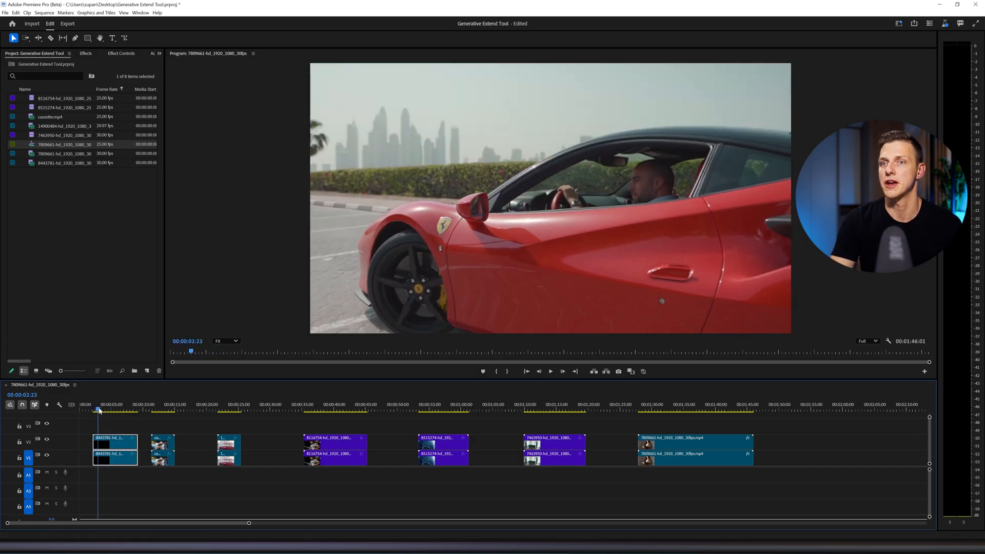
- Shift both copies of the cassette clip about 1.5 seconds later and preview frames of the cassette and convertible clips
{"action": "left_click", "coordinate": [112, 424]}
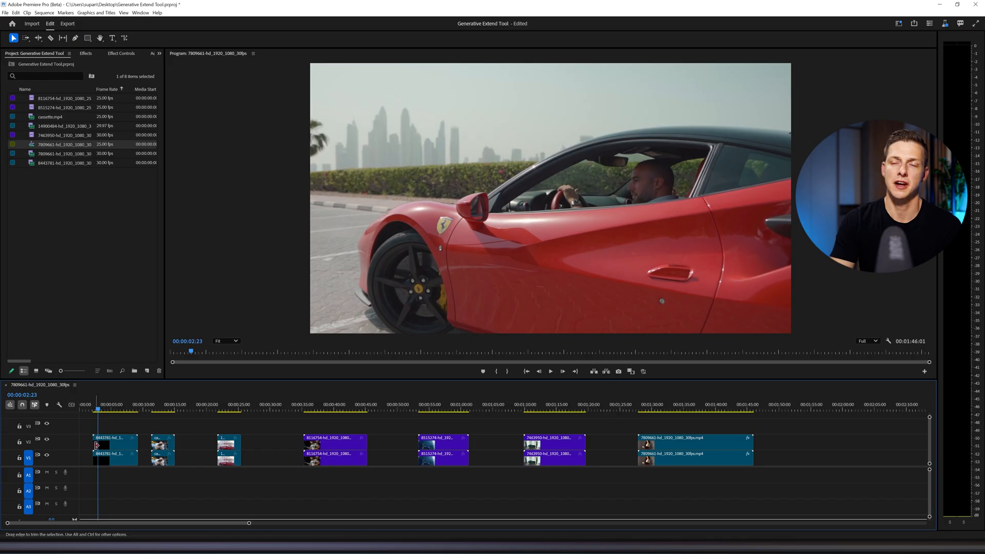
{"action": "left_click_drag", "start_coordinate": [162, 445], "coordinate": [172, 445]}
{"action": "left_click", "coordinate": [178, 409]}
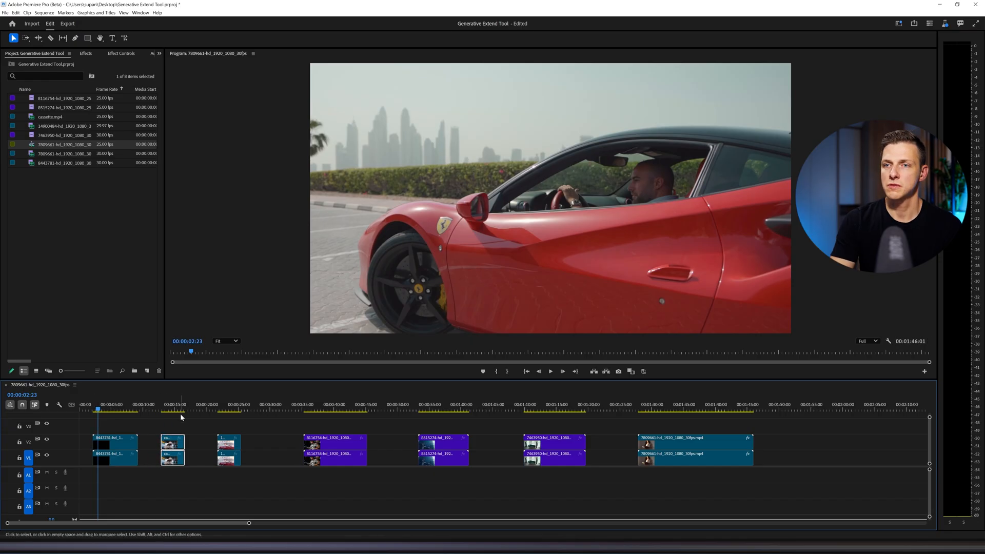
{"action": "left_click_drag", "start_coordinate": [178, 409], "coordinate": [179, 409]}
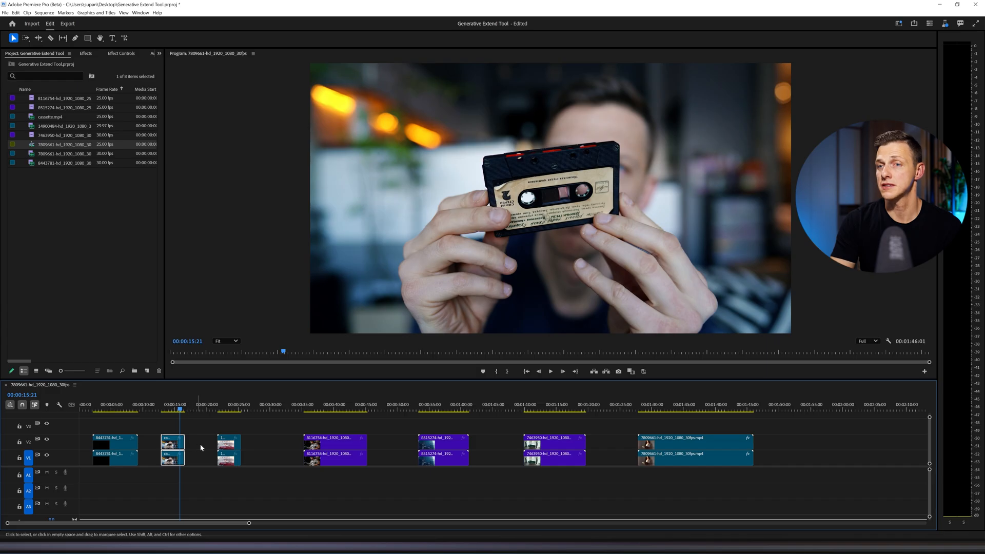
{"action": "left_click", "coordinate": [227, 407]}
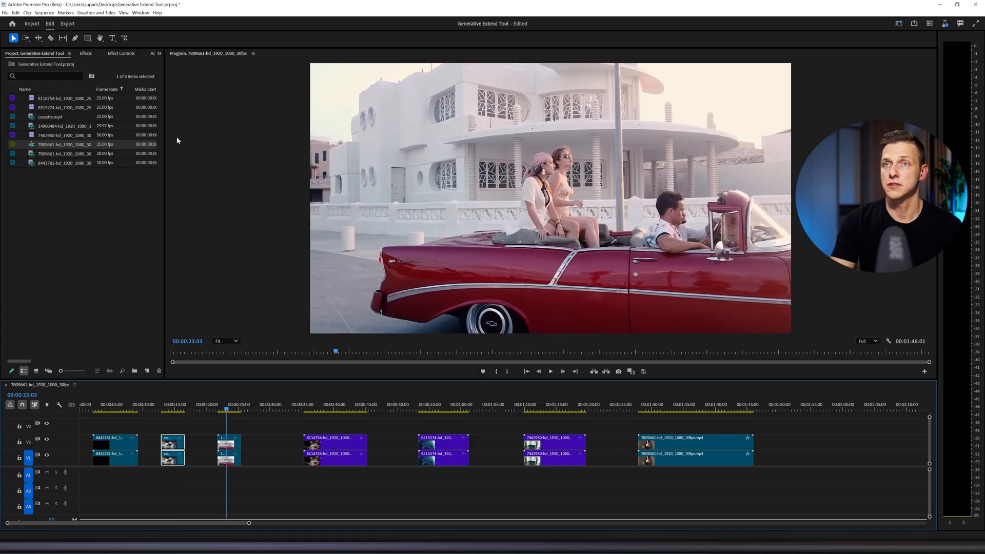
- Move both copies of the red sports car clip about 1.5 seconds later to leave more room before their start
{"action": "left_click", "coordinate": [125, 39]}
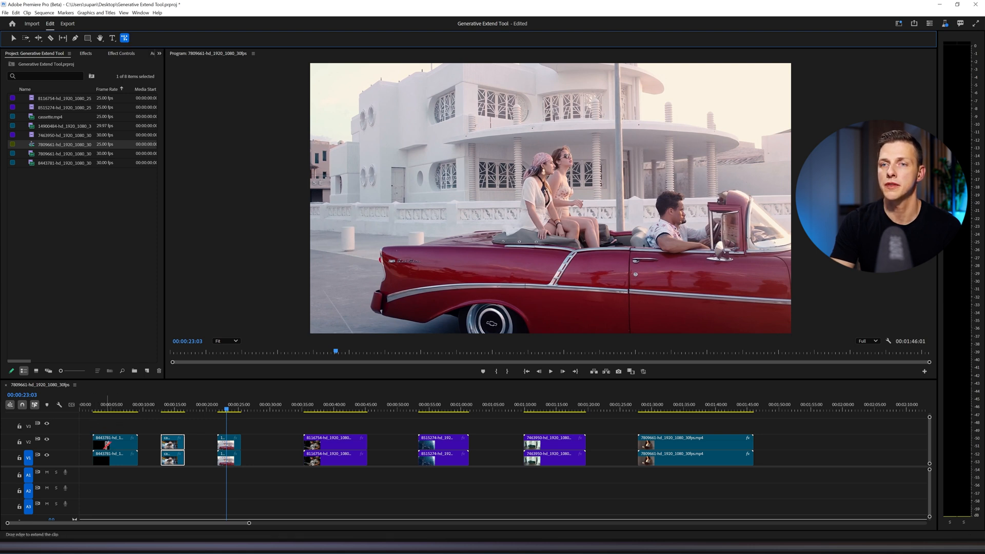
{"action": "left_click", "coordinate": [96, 456]}
{"action": "key", "text": "v"}
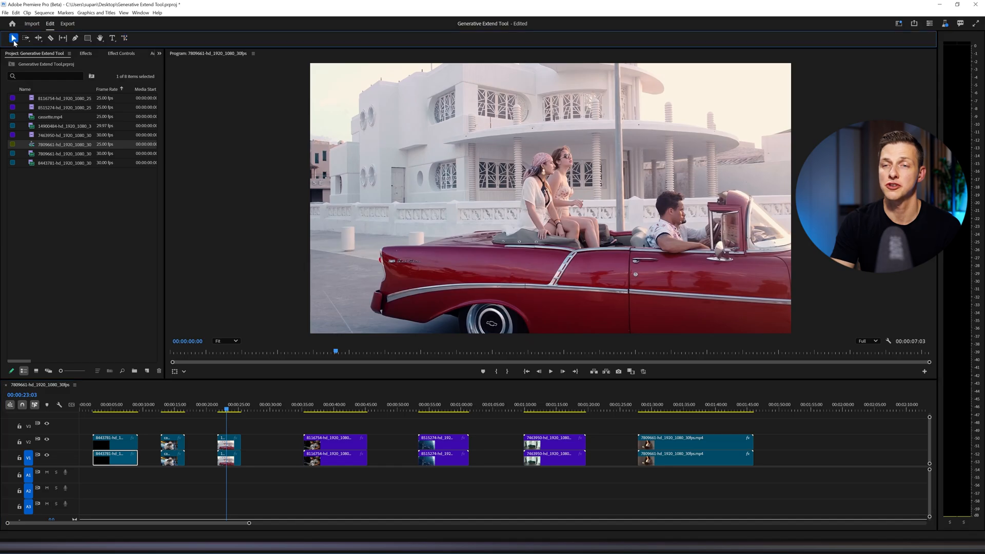
{"action": "left_click_drag", "start_coordinate": [117, 427], "coordinate": [125, 472]}
{"action": "left_click_drag", "start_coordinate": [114, 447], "coordinate": [124, 449]}
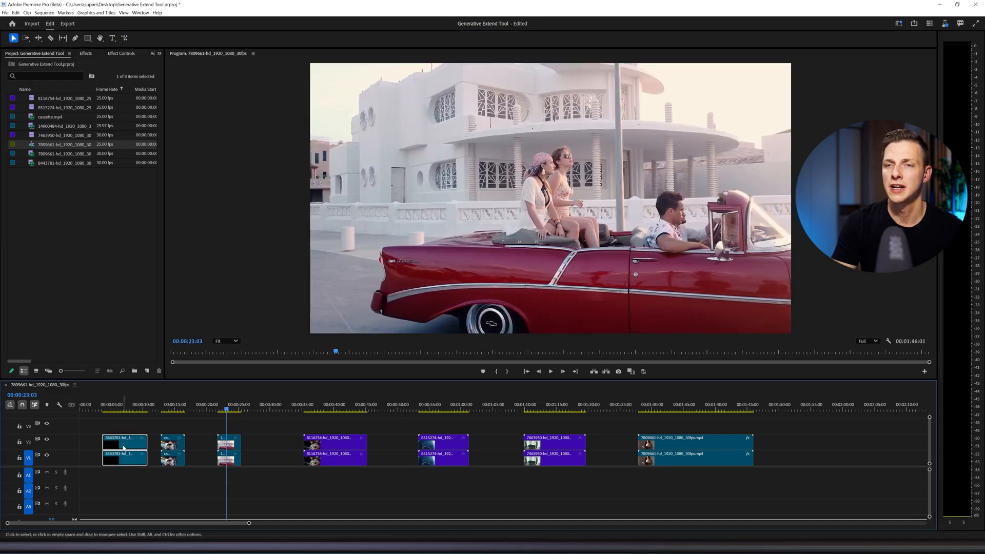
- Extend the start of the red sports car clip on V1 backwards by 2 seconds with the Generative Extend Tool
{"action": "left_click", "coordinate": [125, 38]}
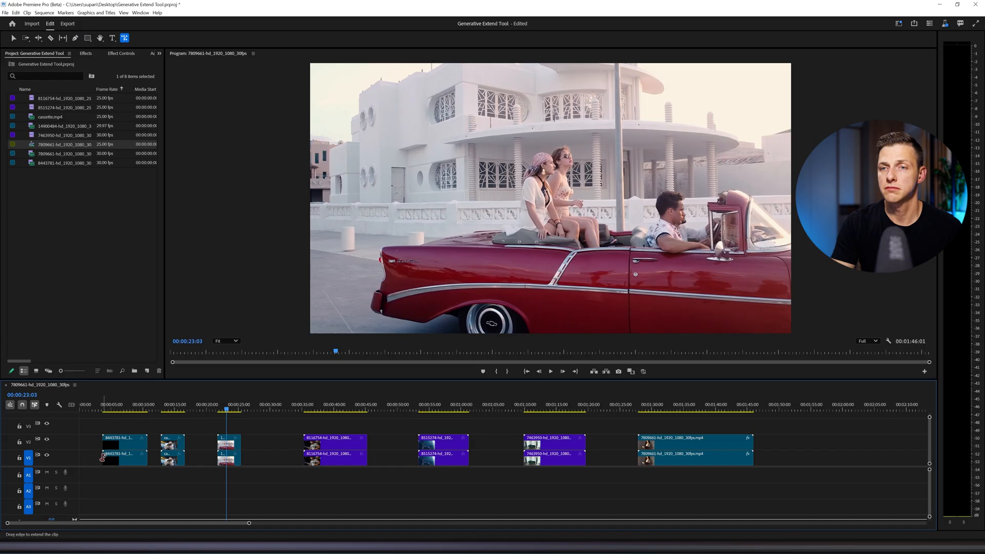
{"action": "left_click_drag", "start_coordinate": [103, 457], "coordinate": [78, 457]}
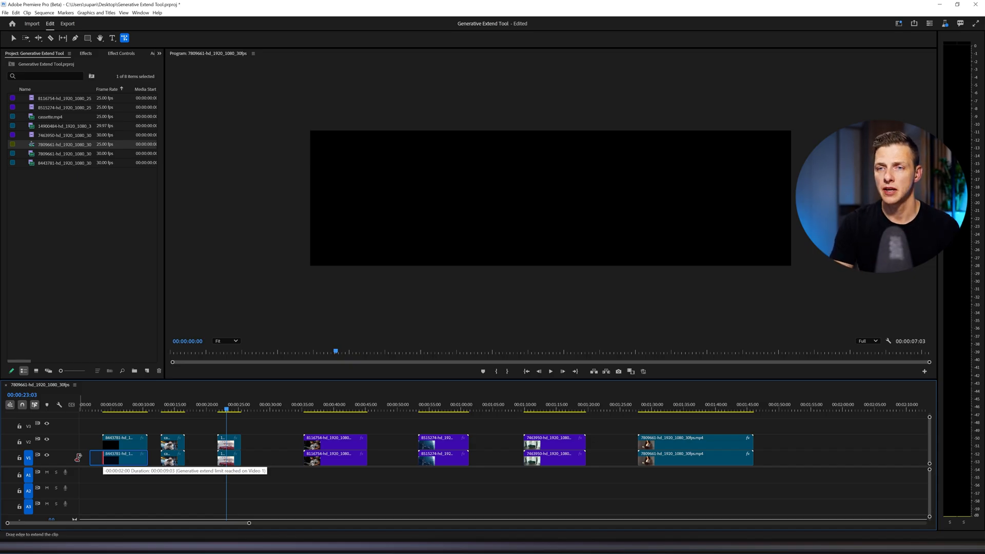
{"action": "left_click_drag", "start_coordinate": [78, 457], "coordinate": [78, 460]}
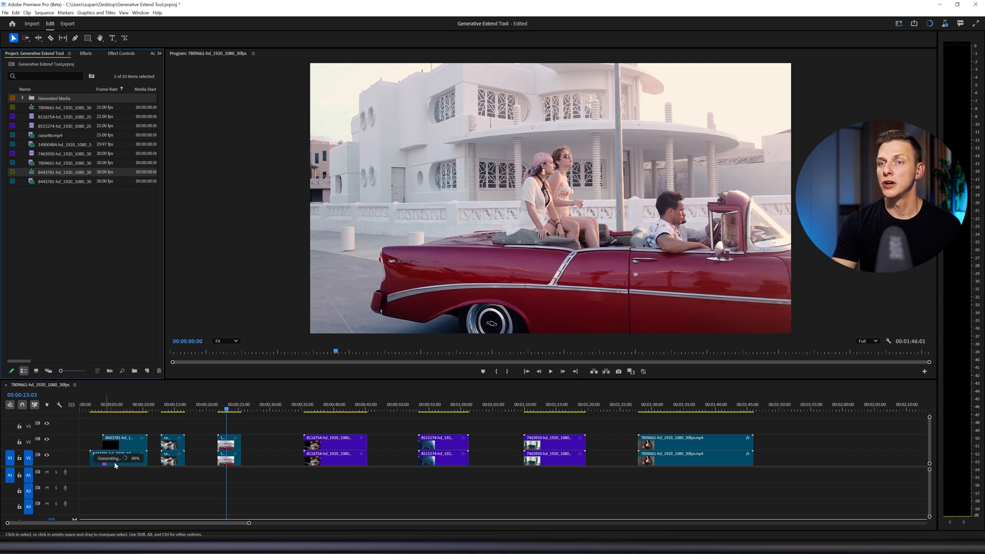
- Generatively extend the ends of the cassette clip and the convertible clip on V1 by about 2 seconds each
{"action": "left_click", "coordinate": [124, 38]}
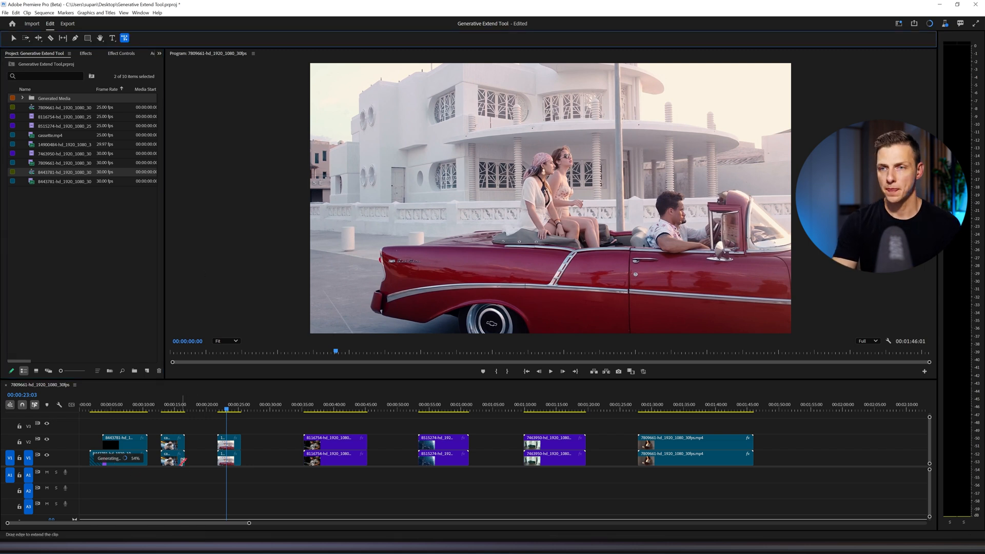
{"action": "left_click_drag", "start_coordinate": [183, 461], "coordinate": [204, 460]}
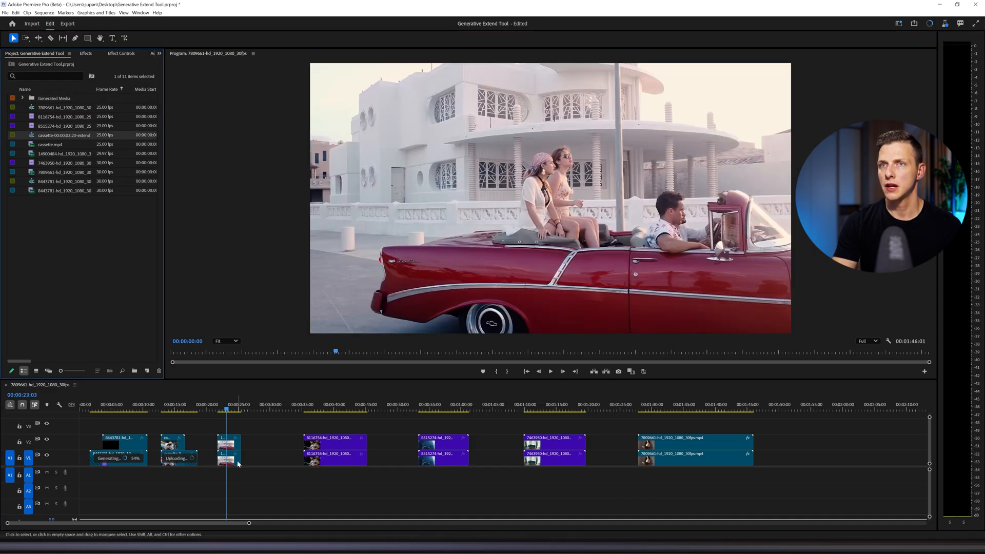
{"action": "left_click", "coordinate": [124, 38]}
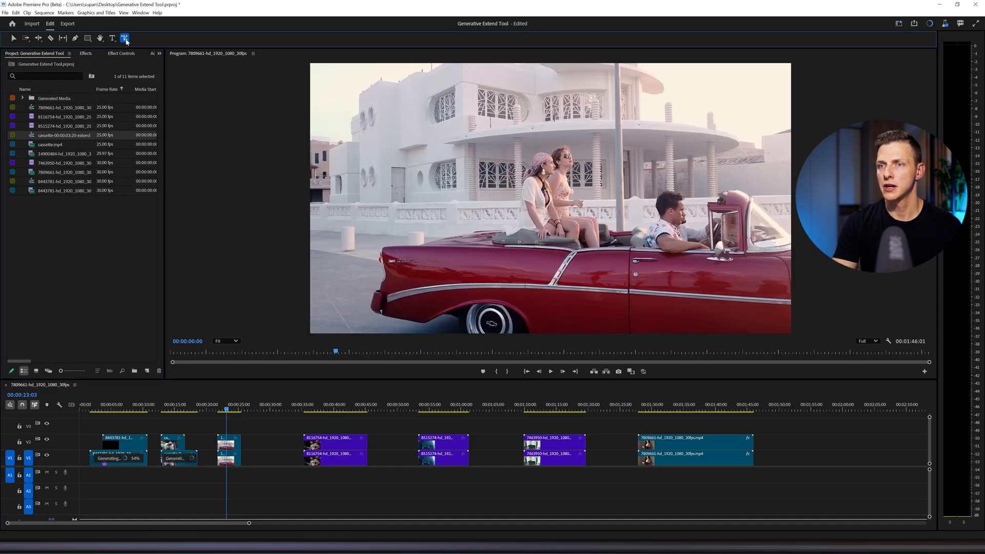
{"action": "left_click", "coordinate": [232, 411]}
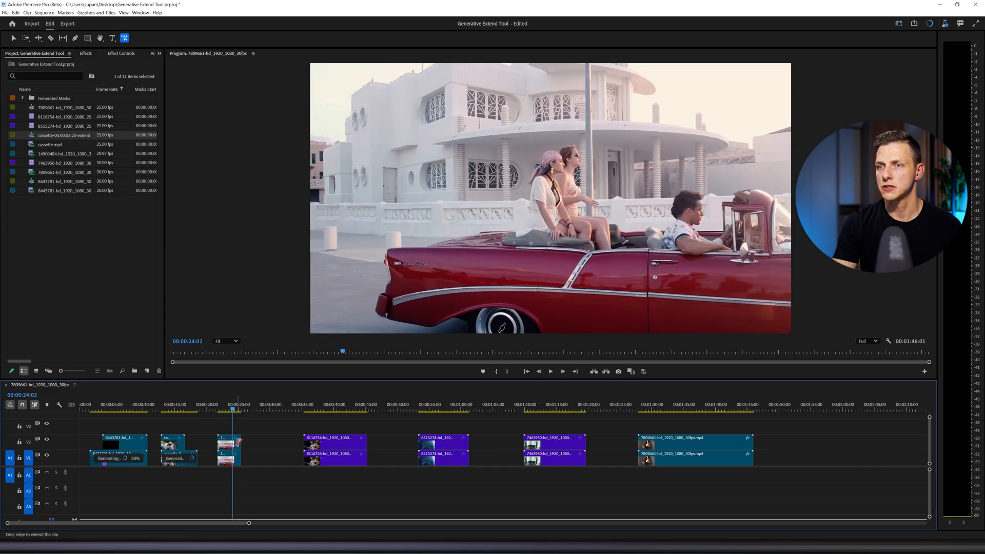
{"action": "left_click_drag", "start_coordinate": [240, 460], "coordinate": [252, 461]}
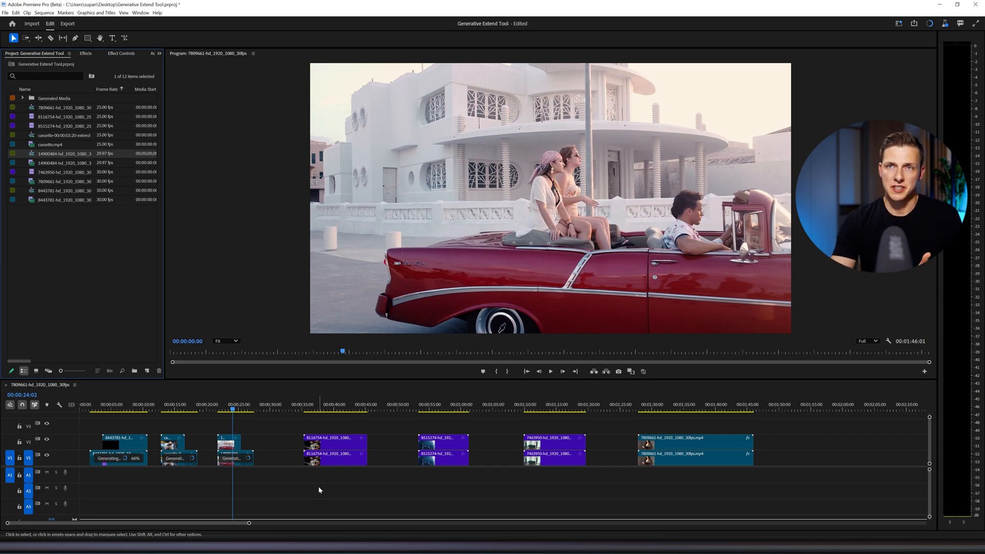
- Preview the guitarist clip and generatively extend its V1 copy by about 2 seconds at the end
{"action": "left_click", "coordinate": [125, 38]}
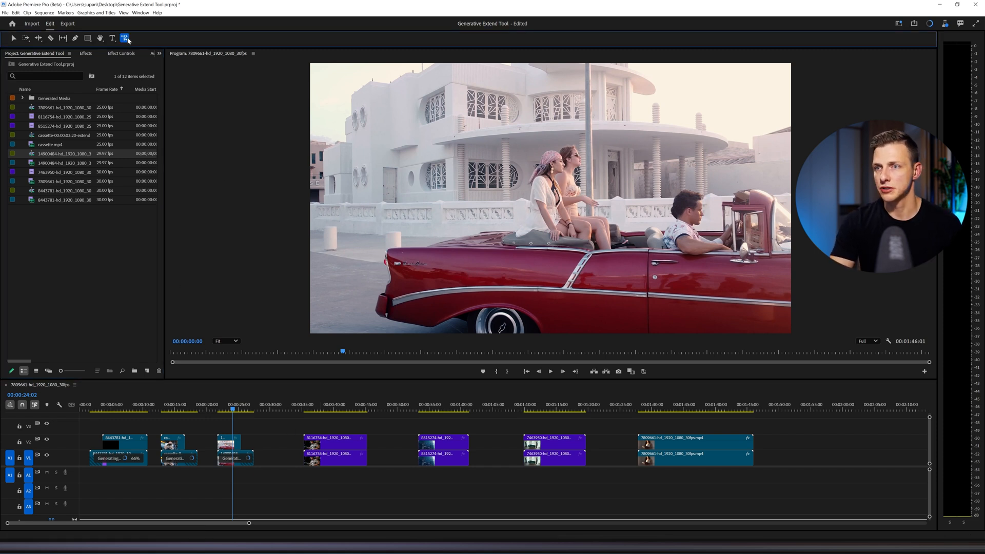
{"action": "left_click", "coordinate": [324, 406]}
{"action": "left_click_drag", "start_coordinate": [326, 406], "coordinate": [333, 404]}
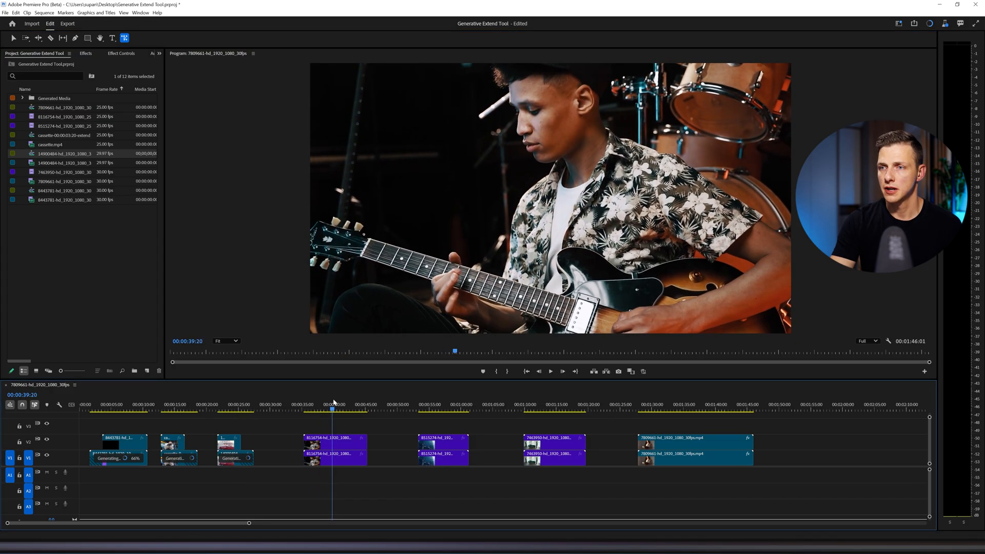
{"action": "left_click_drag", "start_coordinate": [366, 462], "coordinate": [398, 460]}
{"action": "key", "text": "v"}
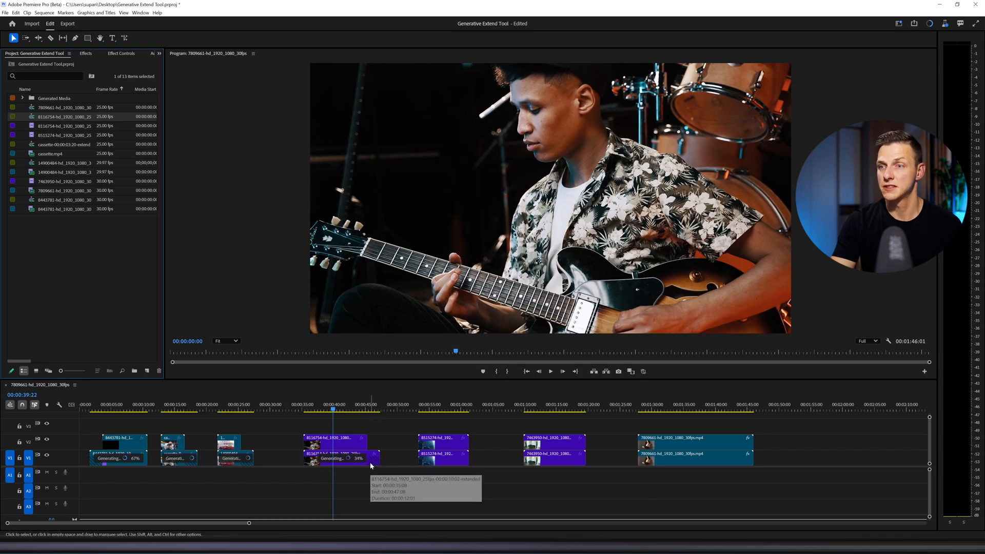
- Preview the drummer clip and generatively extend its V1 copy by about 2 seconds at the end
{"action": "left_click", "coordinate": [442, 406]}
{"action": "left_click_drag", "start_coordinate": [470, 459], "coordinate": [495, 465]}
{"action": "left_click", "coordinate": [124, 38]}
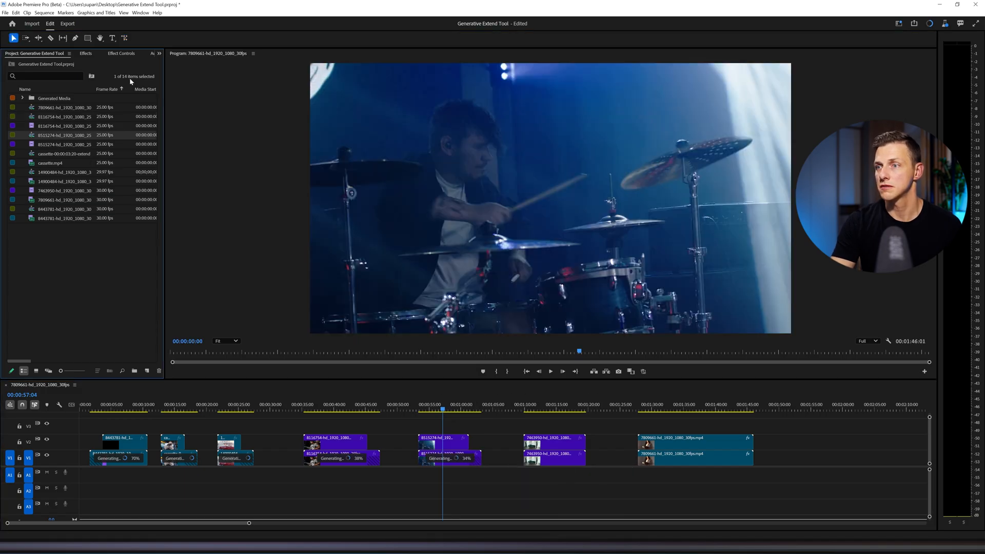
- Preview the green sofa clip and generatively extend the start of its V1 copy by about 2 seconds
{"action": "left_click", "coordinate": [124, 38]}
{"action": "left_click", "coordinate": [541, 405]}
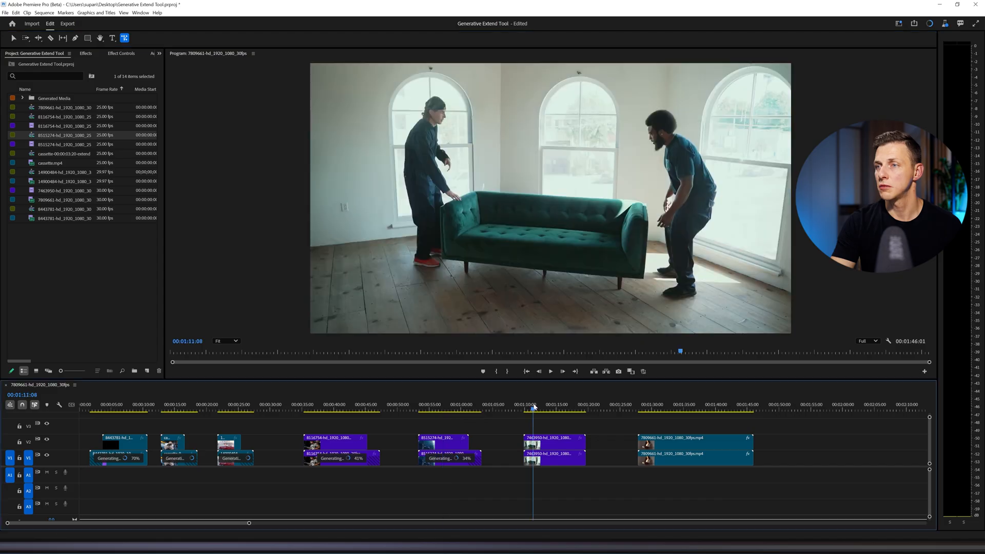
{"action": "left_click_drag", "start_coordinate": [541, 405], "coordinate": [532, 406]}
{"action": "left_click_drag", "start_coordinate": [525, 464], "coordinate": [511, 464]}
{"action": "key", "text": "v"}
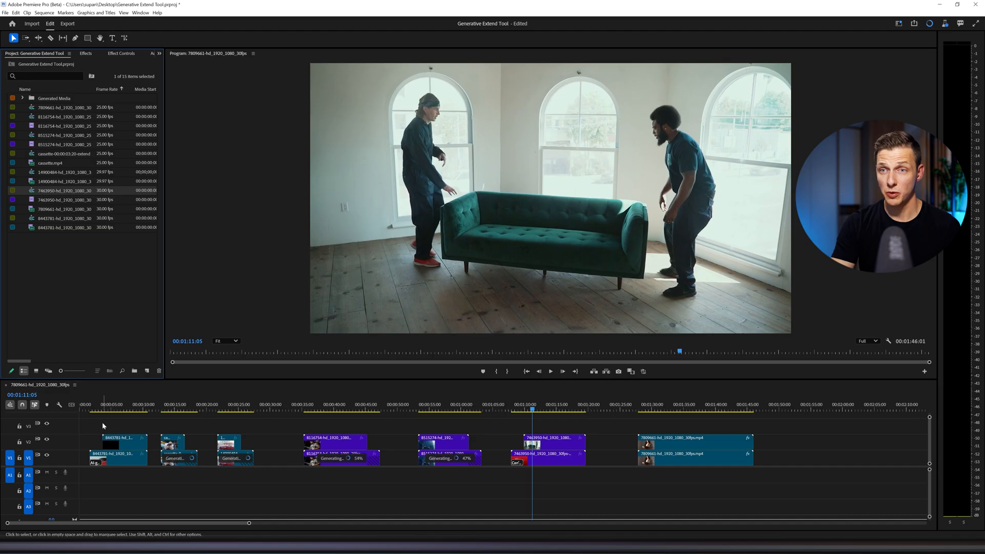
- Play the red sports car clip from 00:00:03:23, near the start of its original footage
{"action": "left_click", "coordinate": [107, 405]}
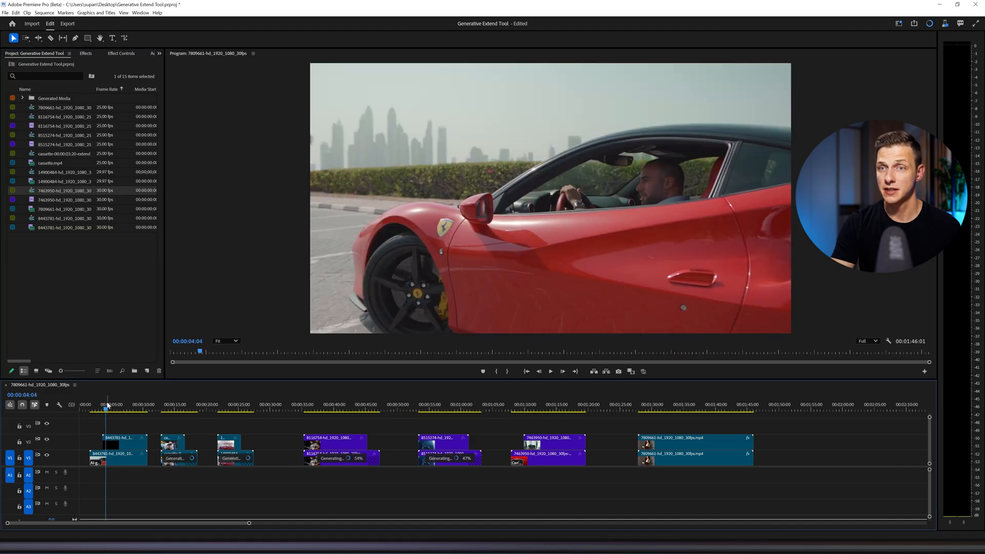
{"action": "left_click_drag", "start_coordinate": [107, 405], "coordinate": [105, 405]}
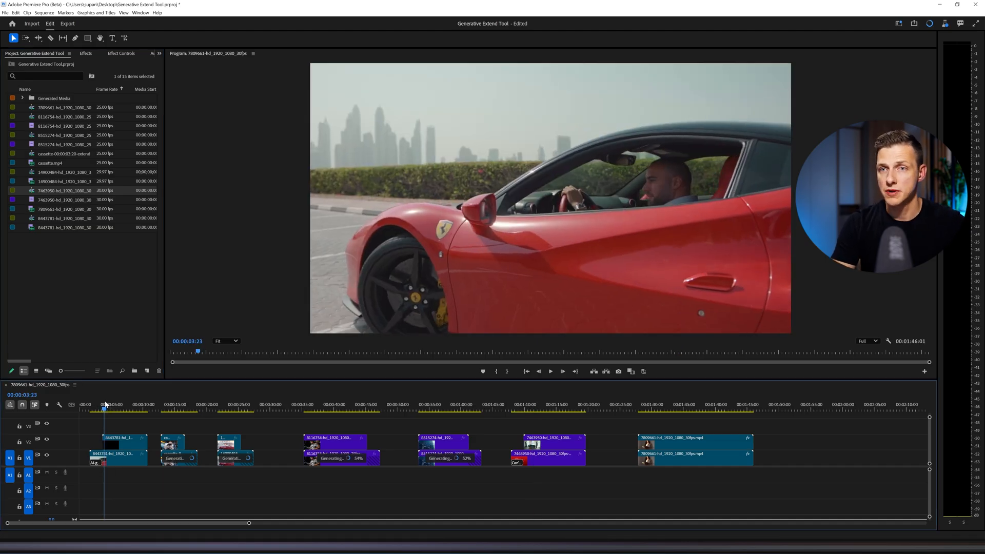
{"action": "key", "text": "="}
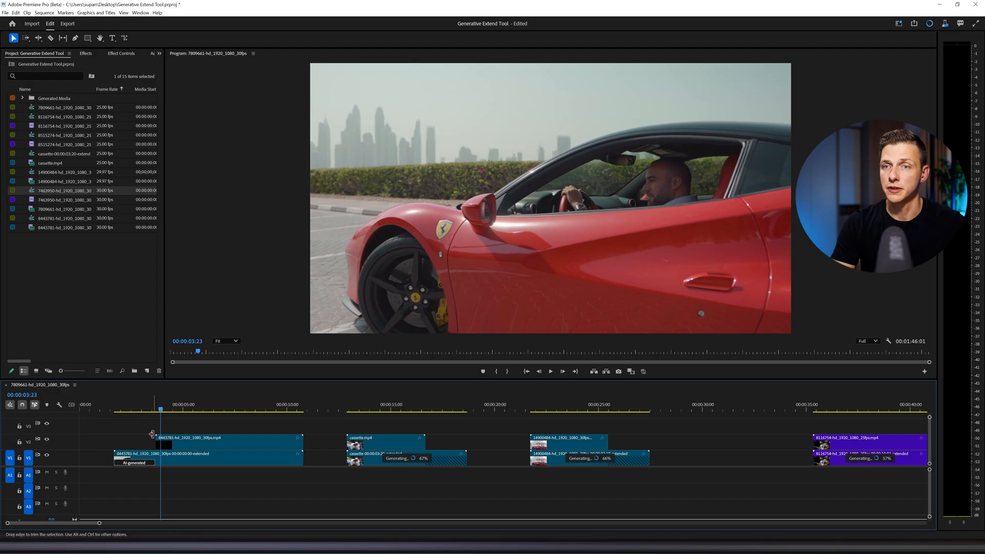
{"action": "key", "text": "space"}
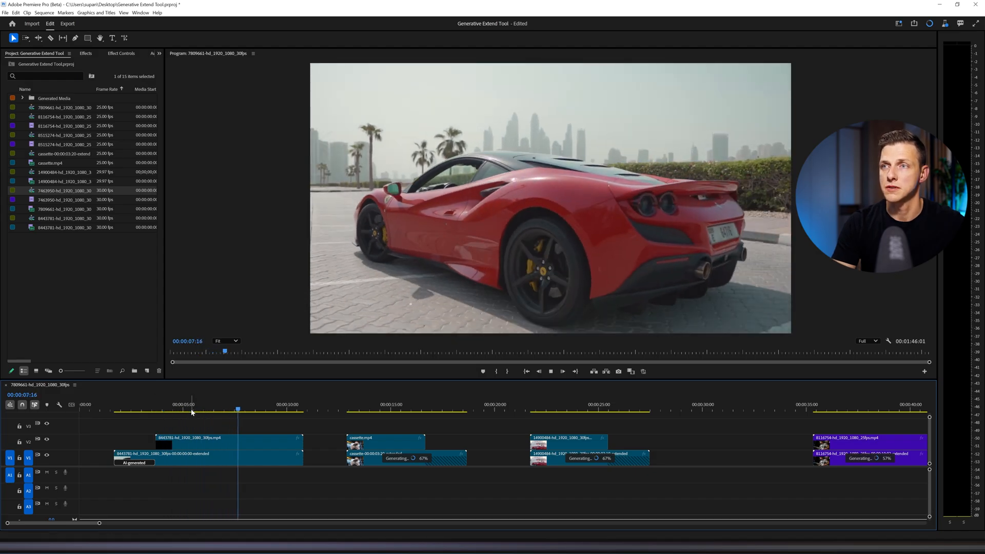
{"action": "key", "text": "space"}
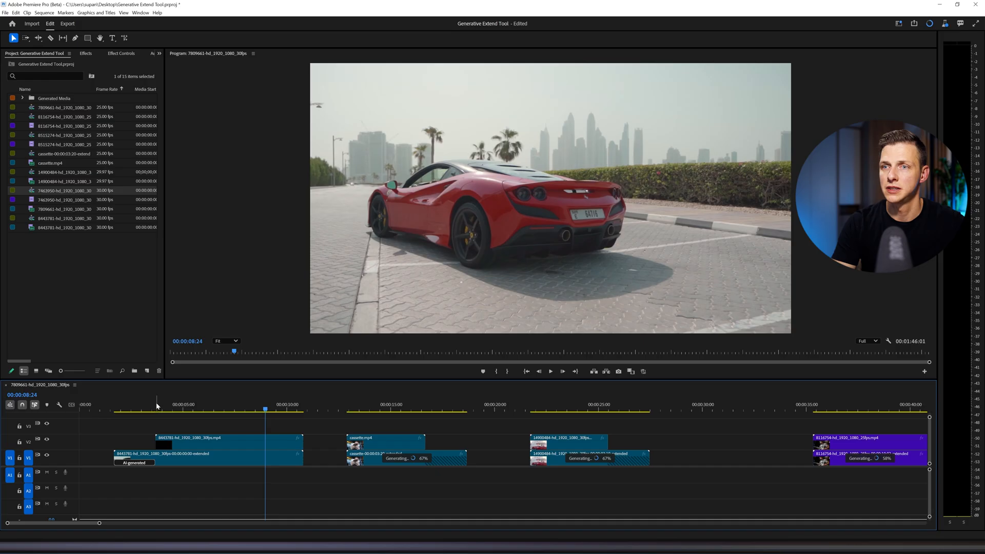
- Play the AI-generated opening of the red sports car clip in full screen and scrub through the rest of the clip
{"action": "left_click_drag", "start_coordinate": [156, 406], "coordinate": [117, 407]}
{"action": "key", "text": "ctrl+grave"}
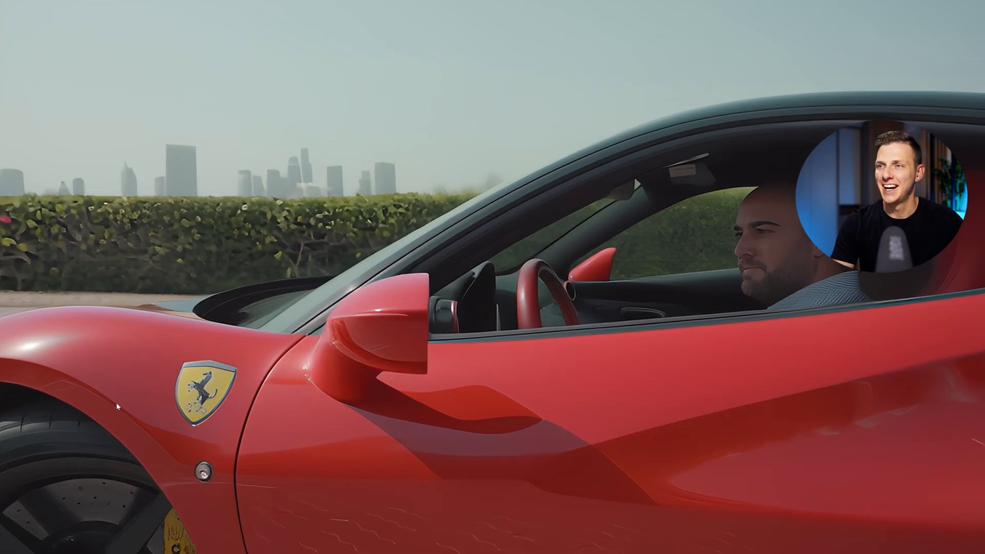
{"action": "key", "text": "space"}
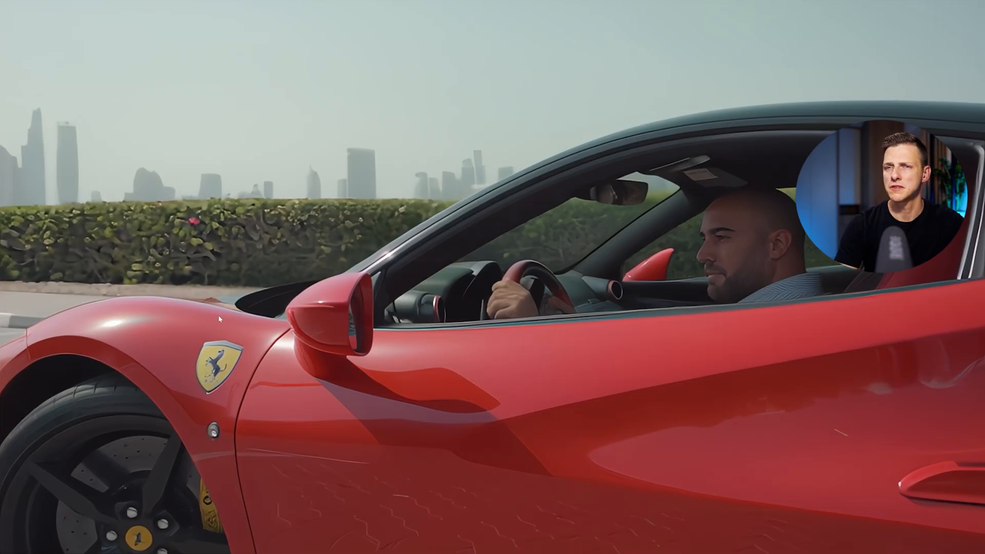
{"action": "key", "text": "Escape"}
{"action": "left_click_drag", "start_coordinate": [139, 409], "coordinate": [243, 405]}
- Play the cassette clip from its start up to where the AI-generated section begins
{"action": "scroll", "coordinate": [320, 429], "scroll_direction": "down", "scroll_amount": 2}
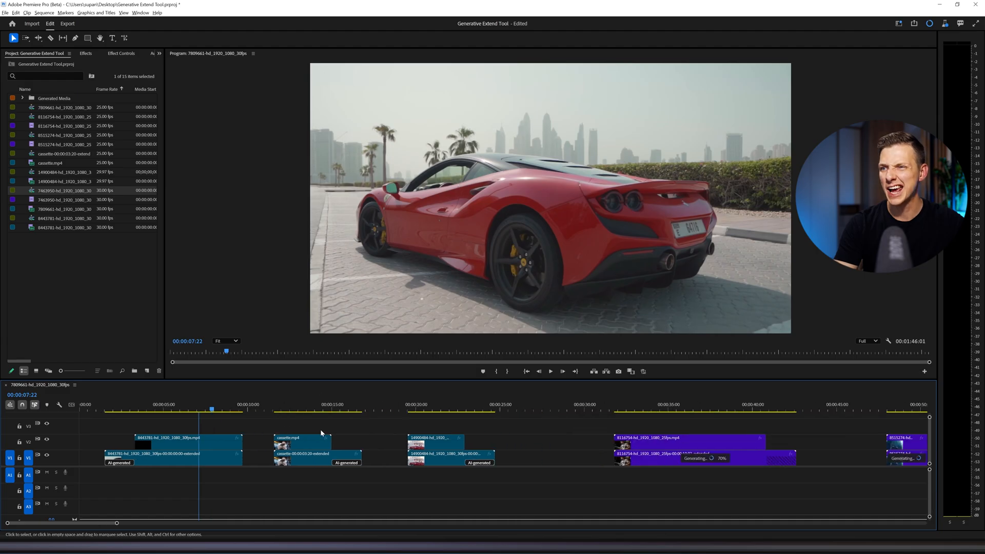
{"action": "scroll", "coordinate": [320, 428], "scroll_direction": "down", "scroll_amount": 1}
{"action": "mouse_move", "coordinate": [233, 403]}
{"action": "left_mouse_down"}
{"action": "mouse_move", "coordinate": [246, 399]}
{"action": "mouse_move", "coordinate": [233, 396]}
{"action": "left_mouse_up"}
{"action": "key", "text": "space"}
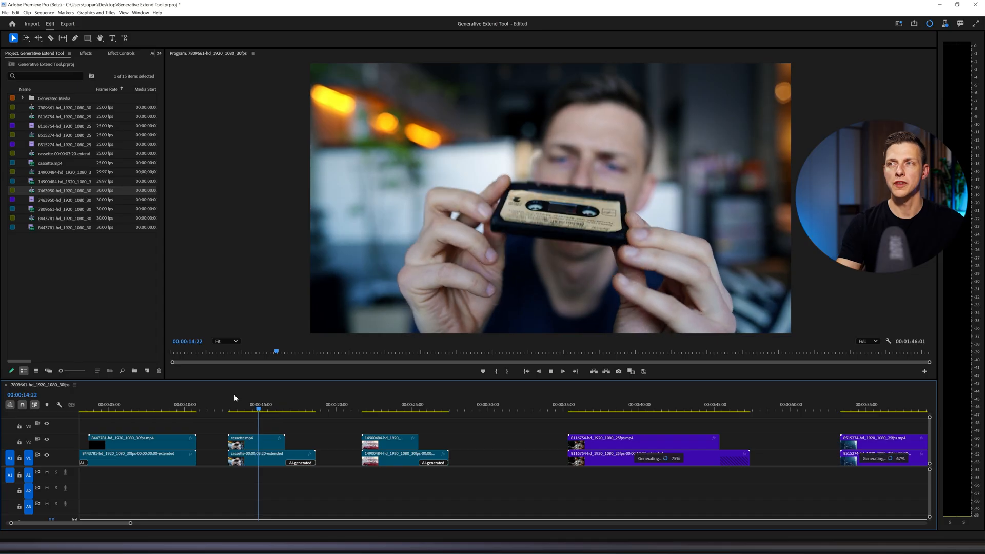
{"action": "key", "text": "space"}
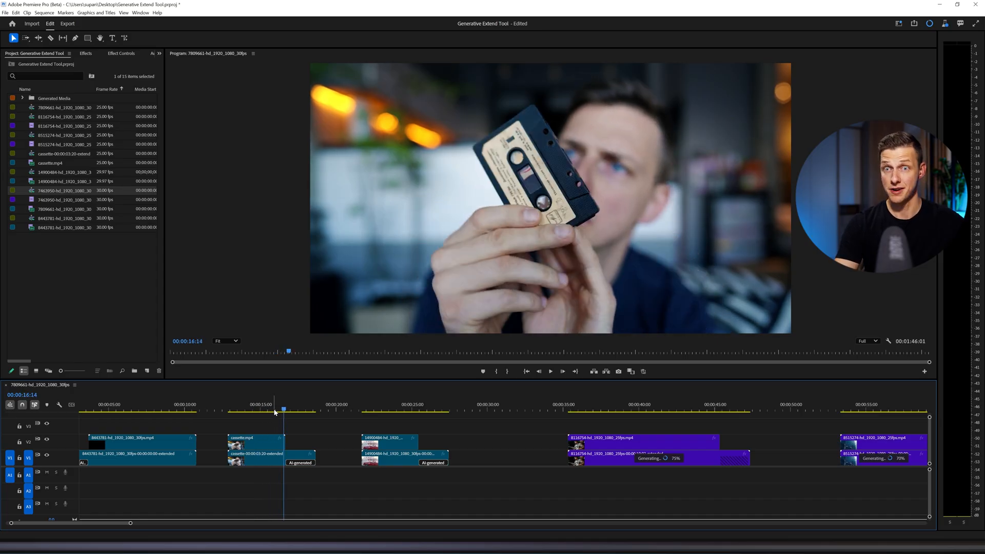
- Review the AI-generated ending of the cassette clip, replaying it in full screen from 00:00:16:16
{"action": "mouse_move", "coordinate": [285, 409]}
{"action": "left_mouse_down"}
{"action": "mouse_move", "coordinate": [265, 409]}
{"action": "mouse_move", "coordinate": [281, 412]}
{"action": "left_mouse_up"}
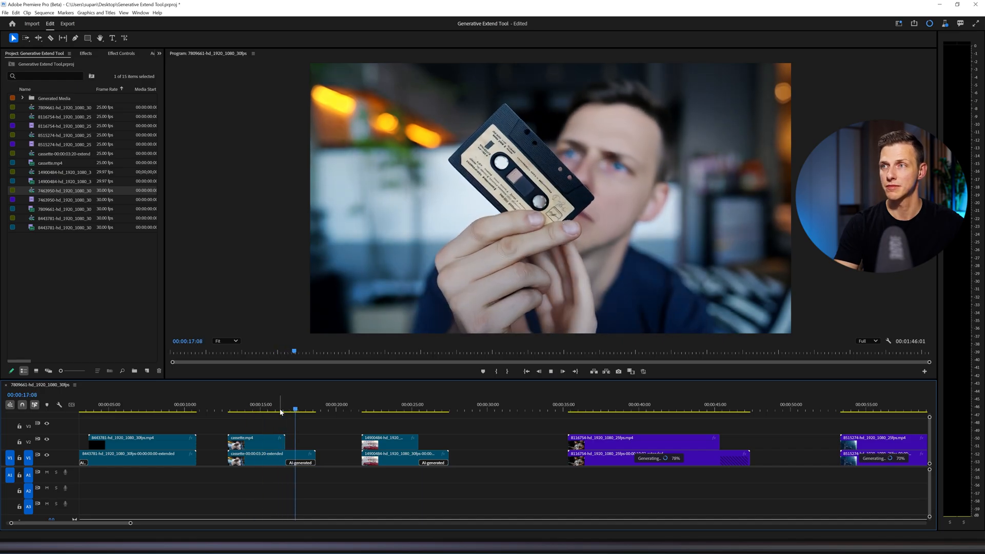
{"action": "key", "text": "space"}
{"action": "left_click_drag", "start_coordinate": [304, 408], "coordinate": [285, 400]}
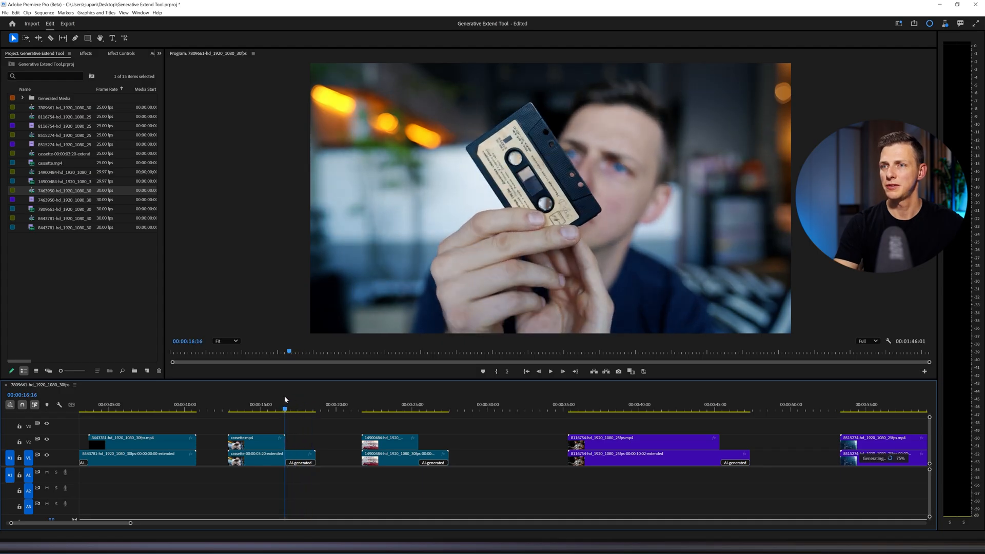
{"action": "key", "text": "ctrl+grave"}
{"action": "key", "text": "space"}
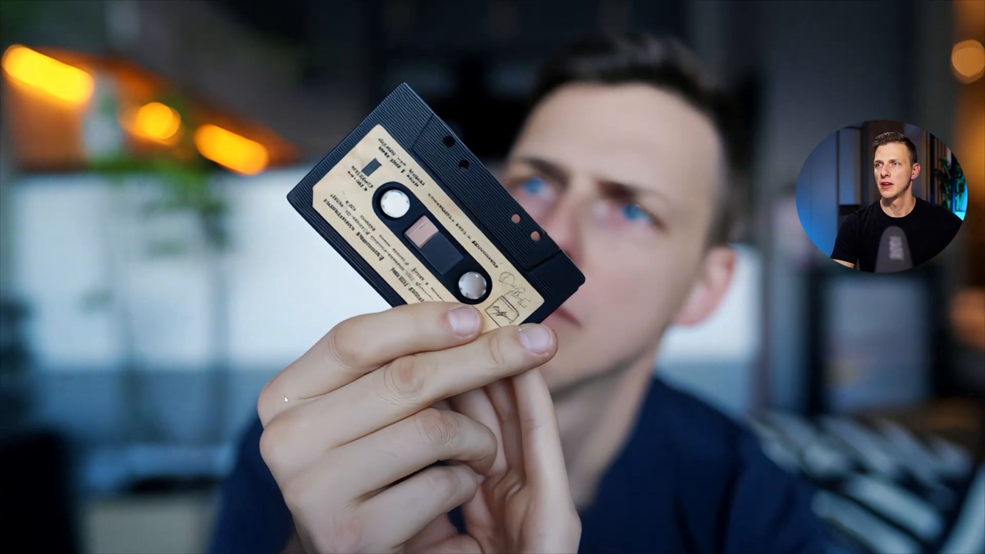
{"action": "key", "text": "ctrl+grave"}
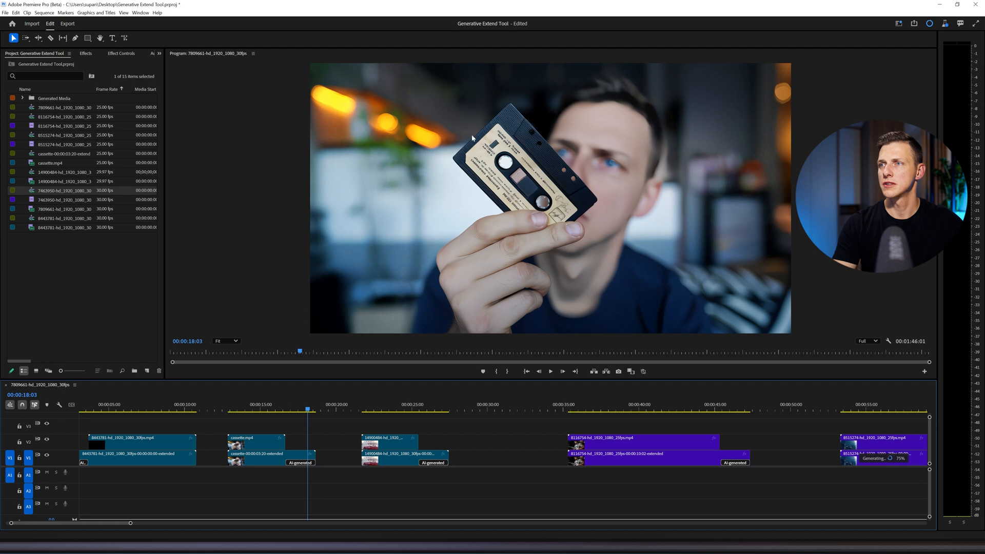
- Open the Poor Output feedback form for the cassette clip's AI-generated section and close it without submitting
{"action": "mouse_move", "coordinate": [304, 407]}
{"action": "left_mouse_down"}
{"action": "mouse_move", "coordinate": [279, 406]}
{"action": "mouse_move", "coordinate": [301, 407]}
{"action": "left_mouse_up"}
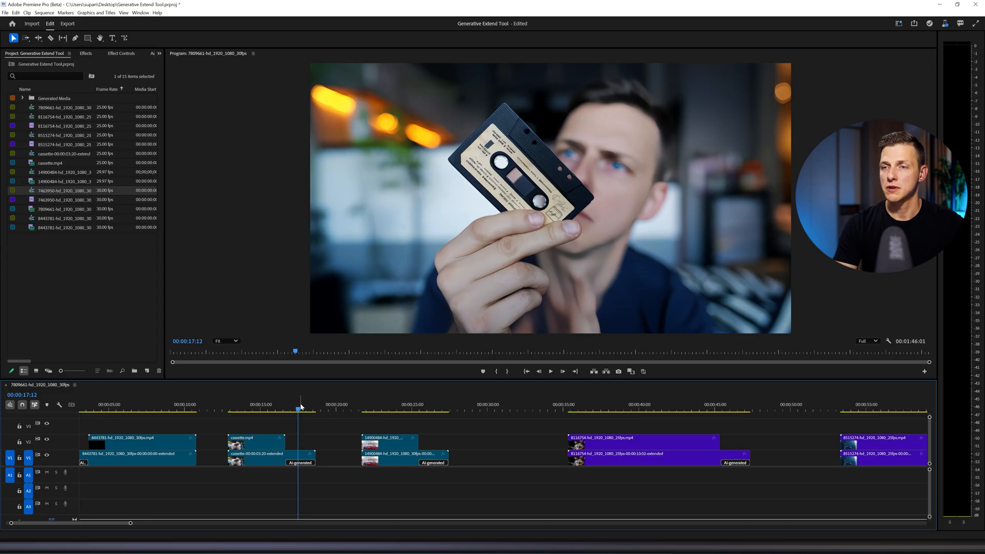
{"action": "key", "text": "equal"}
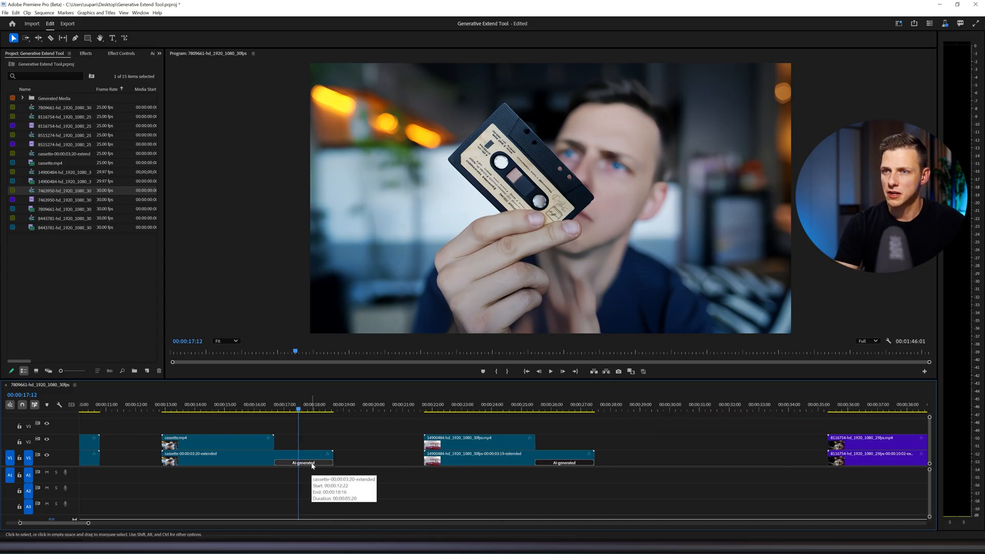
{"action": "left_click", "coordinate": [307, 464]}
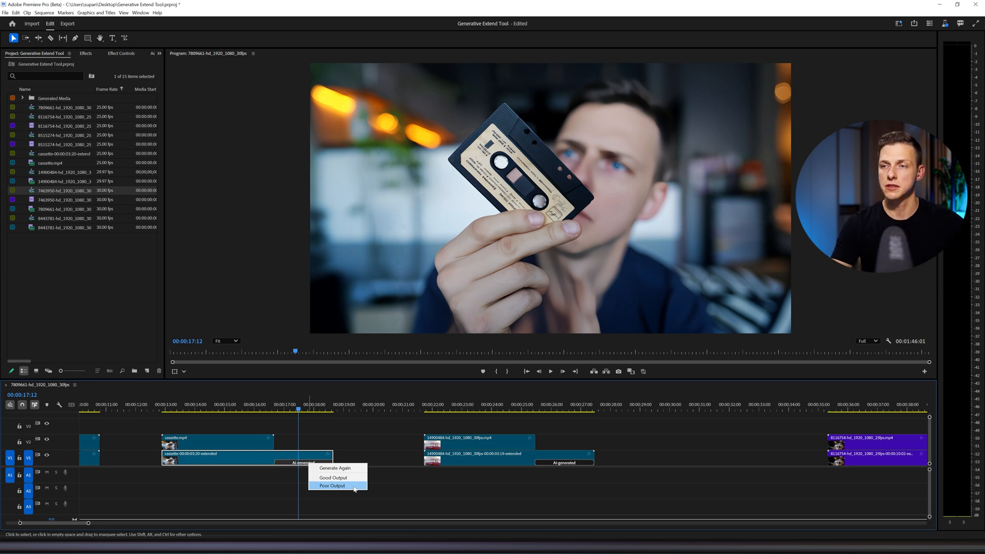
{"action": "left_click", "coordinate": [353, 489]}
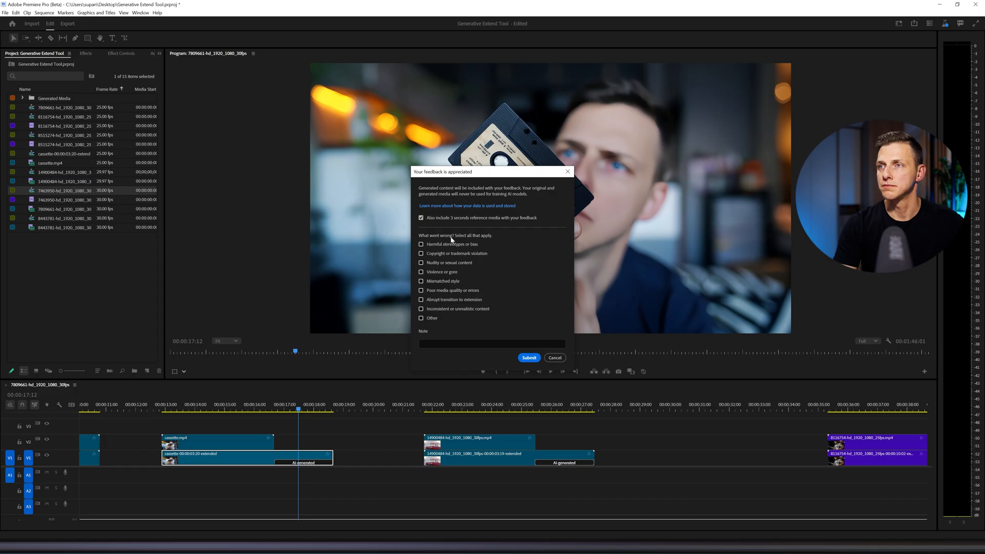
{"action": "left_click", "coordinate": [554, 357]}
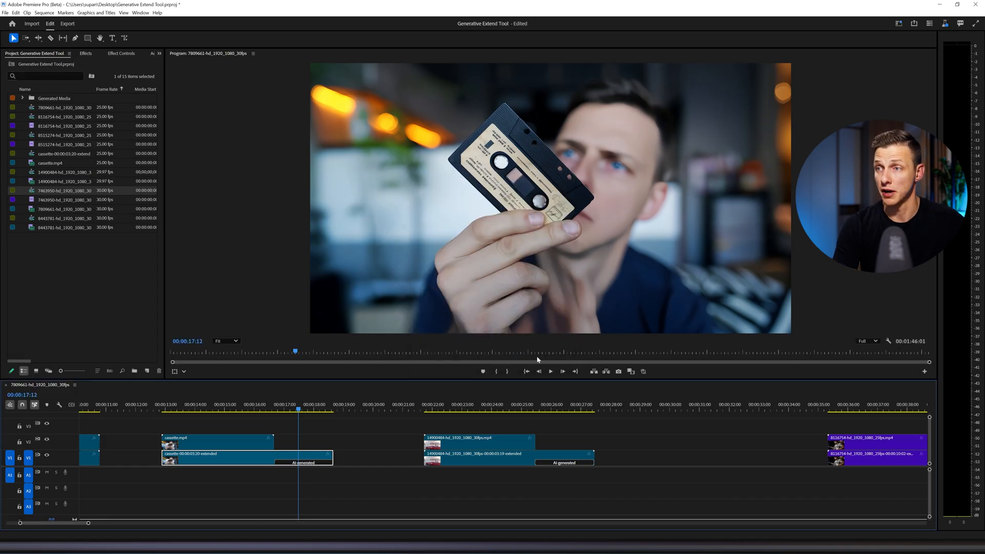
- Generate the cassette clip's AI-generated ending again
{"action": "left_click", "coordinate": [313, 463]}
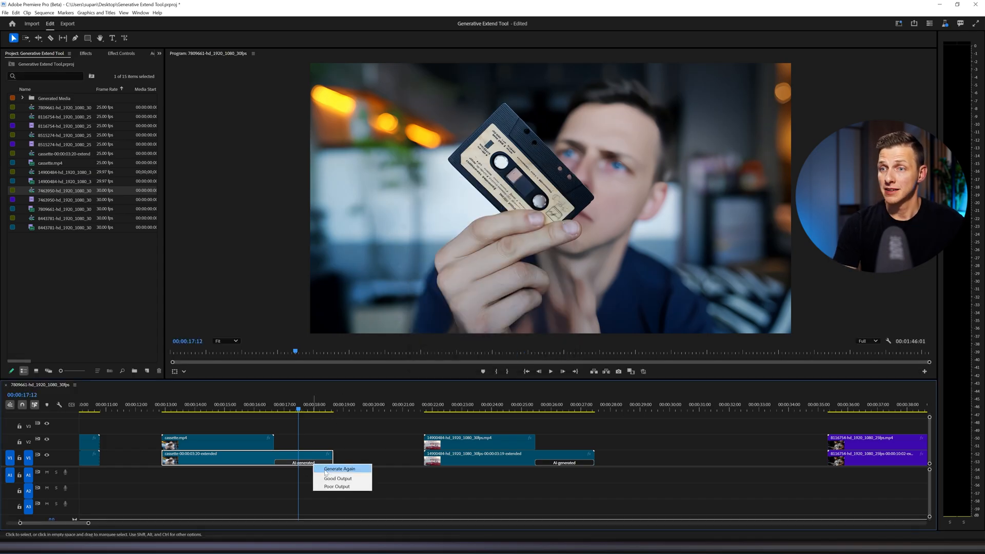
{"action": "left_click", "coordinate": [326, 469]}
- Play the red convertible clip from its start, review its AI-generated ending in full screen, and scrub back over the transition
{"action": "scroll", "coordinate": [337, 456], "scroll_direction": "down", "scroll_amount": 2}
{"action": "scroll", "coordinate": [336, 455], "scroll_direction": "down", "scroll_amount": 4}
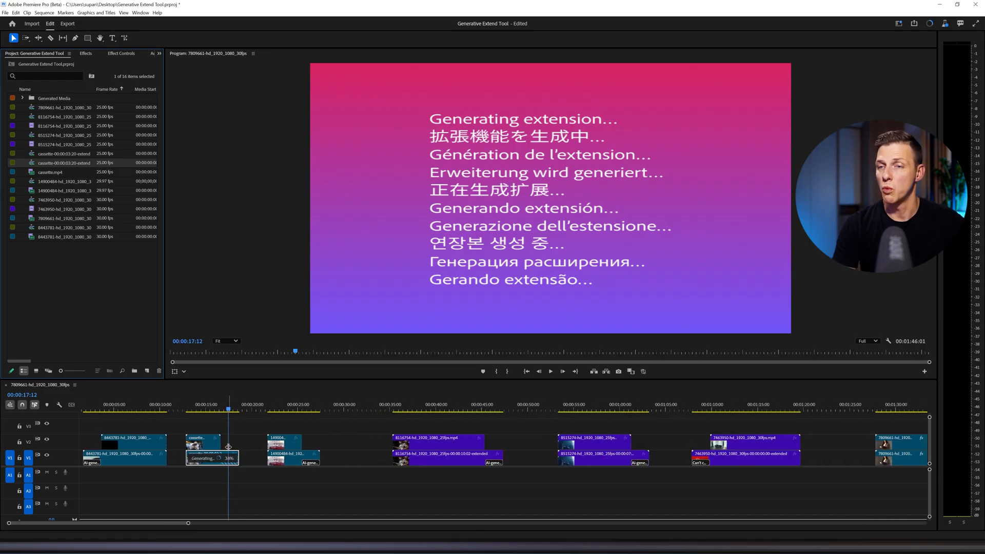
{"action": "left_click", "coordinate": [269, 406]}
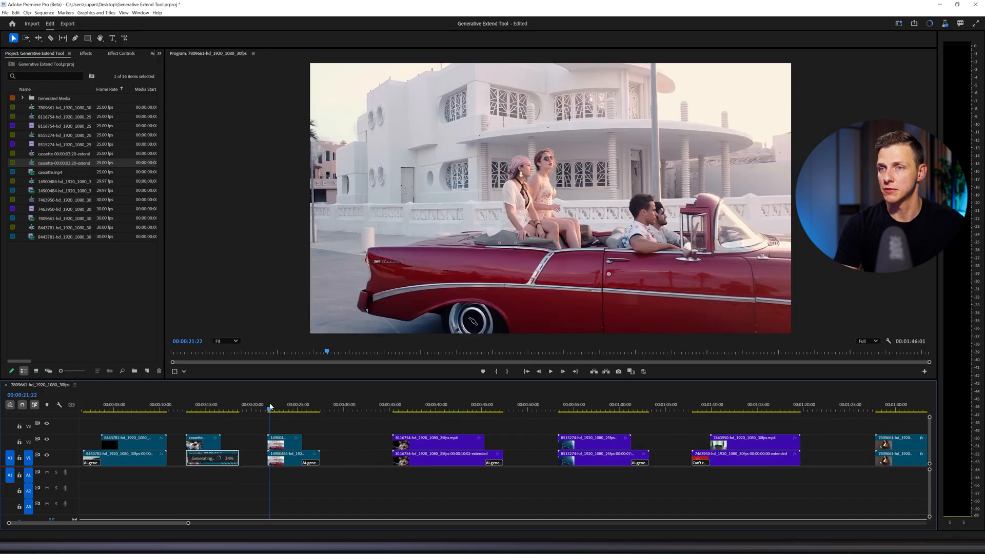
{"action": "key", "text": "space"}
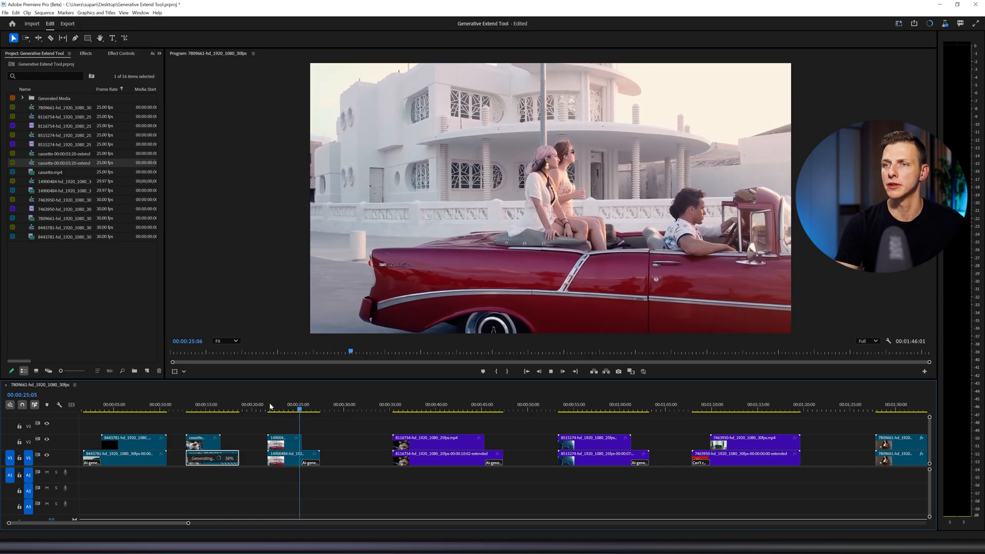
{"action": "key", "text": "space"}
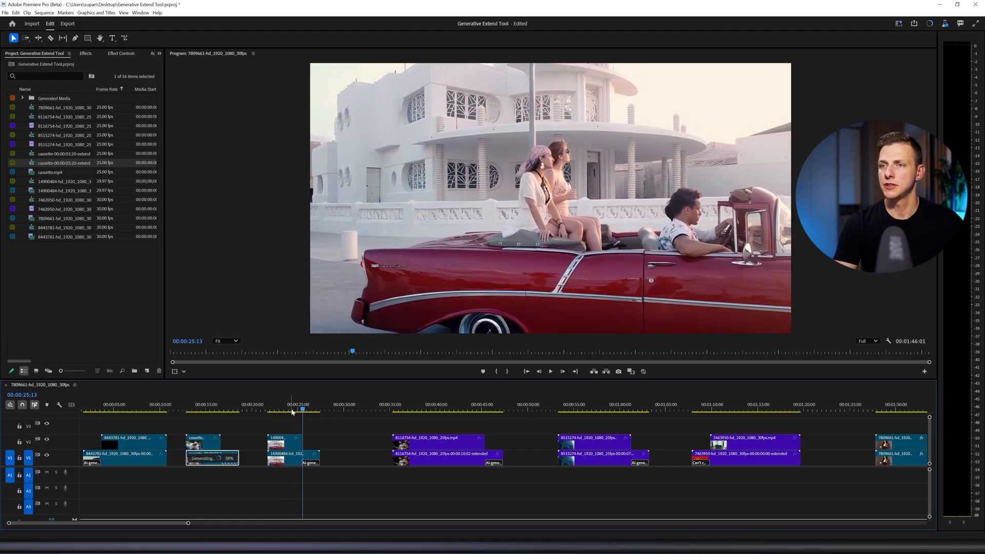
{"action": "key", "text": "ctrl+grave"}
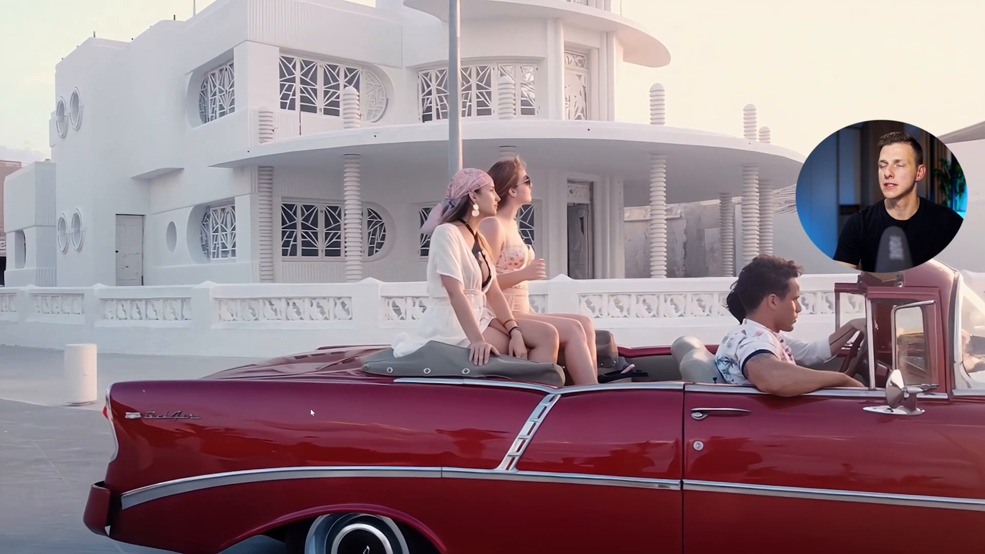
{"action": "key", "text": "space"}
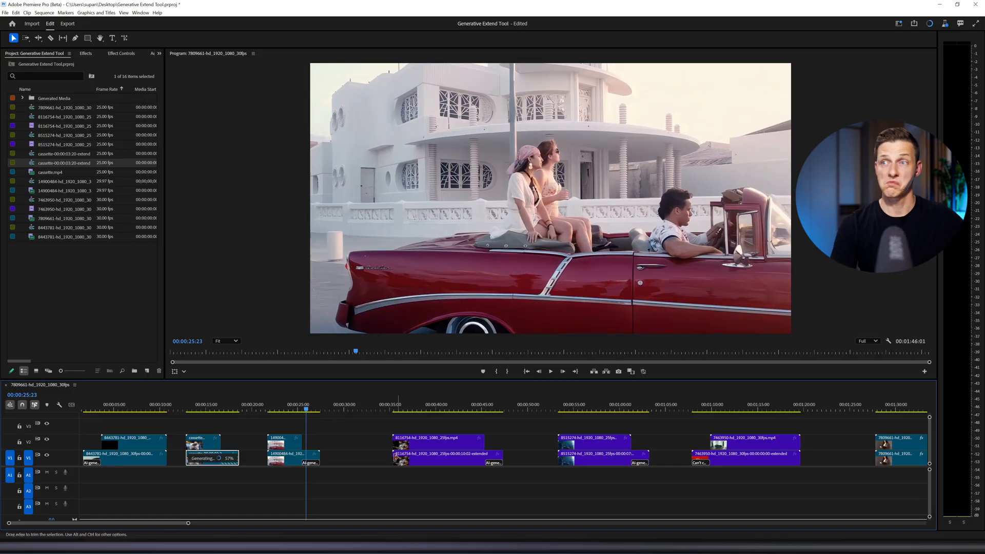
{"action": "left_click_drag", "start_coordinate": [304, 410], "coordinate": [296, 408]}
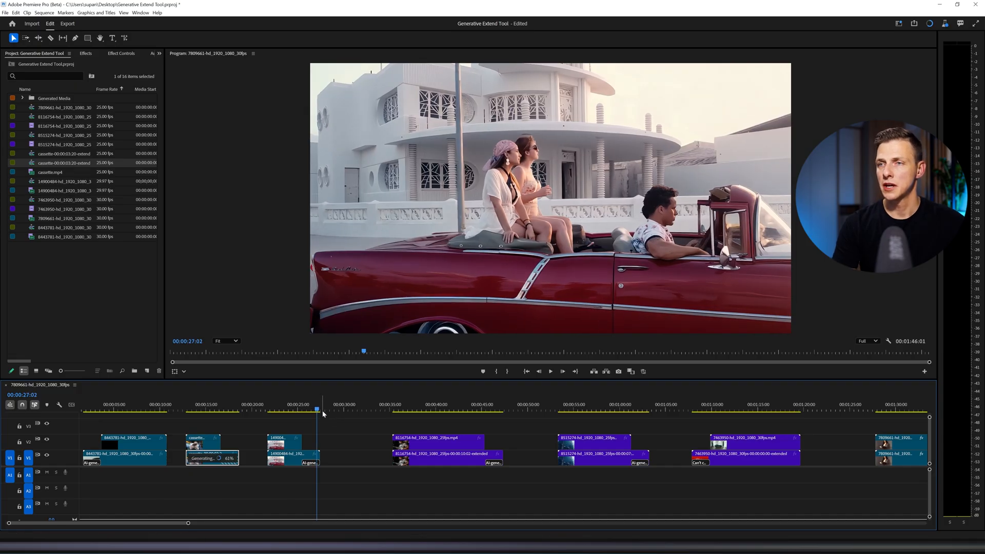
- Play the guitarist clip's original footage, partly in full screen
{"action": "scroll", "coordinate": [464, 442], "scroll_direction": "down", "scroll_amount": 2}
{"action": "left_click_drag", "start_coordinate": [349, 404], "coordinate": [377, 407]}
{"action": "key", "text": "space"}
{"action": "key", "text": "ctrl+grave"}
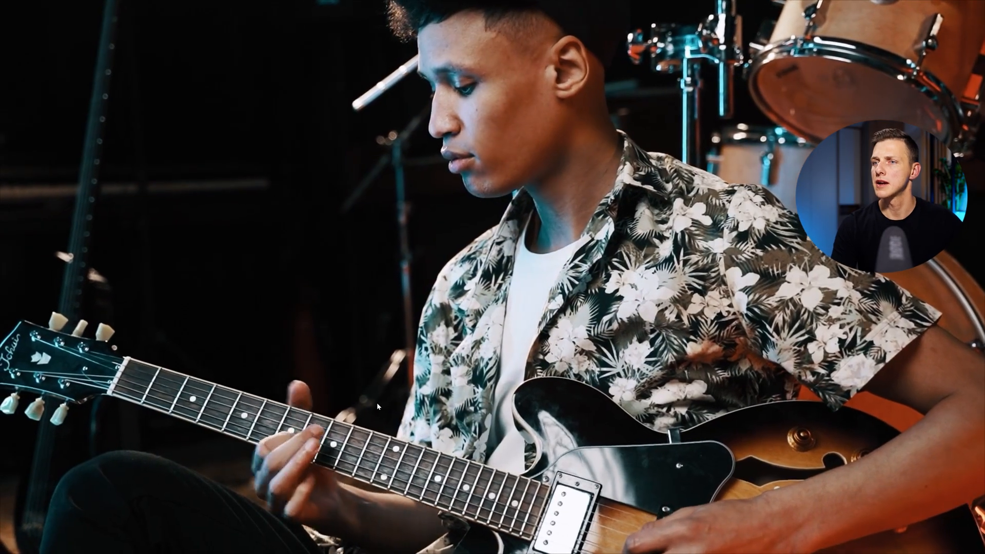
{"action": "key", "text": "ctrl+grave"}
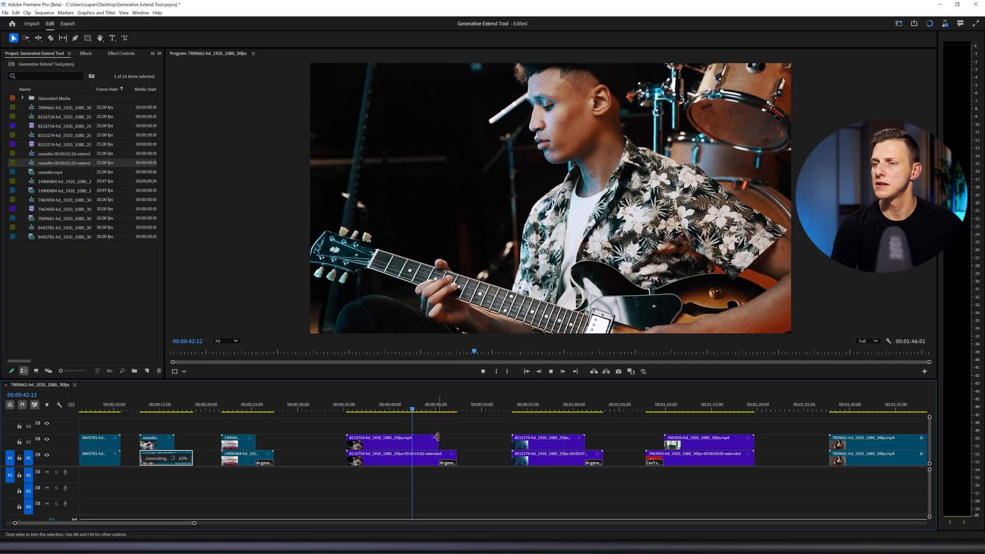
- Review the guitarist clip's AI-generated ending in full screen, then replay and scrub across the transition from the original footage
{"action": "scroll", "coordinate": [440, 436], "scroll_direction": "up", "scroll_amount": 4}
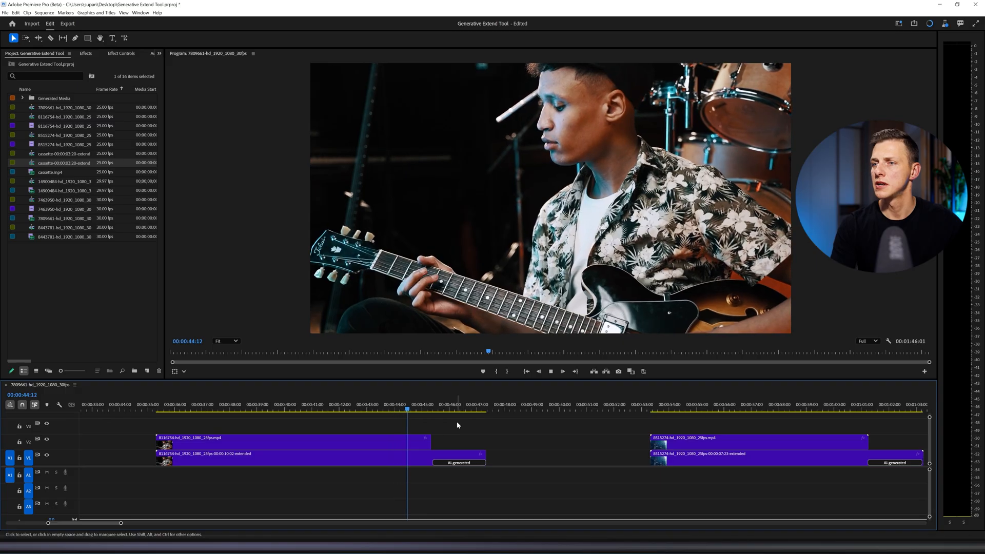
{"action": "key", "text": "ctrl+grave"}
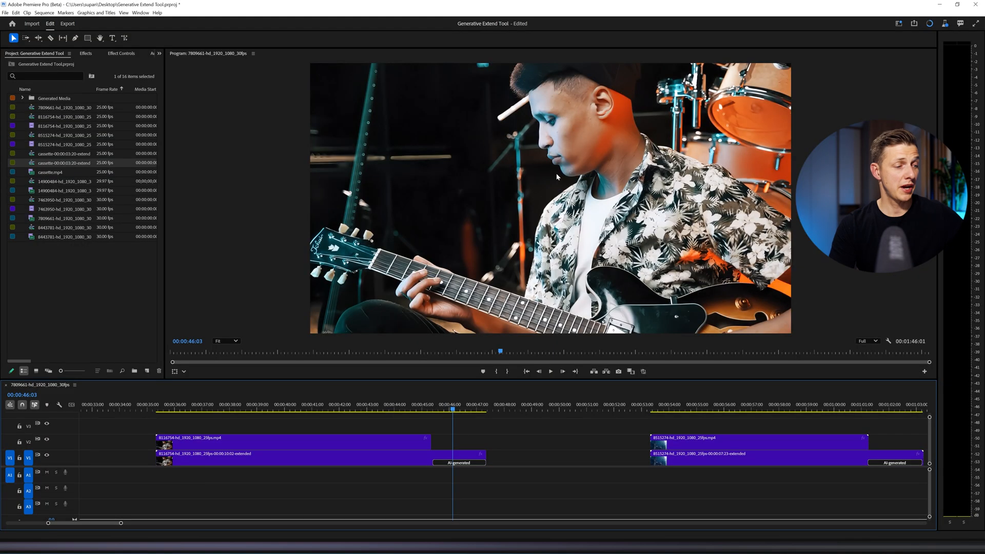
{"action": "left_click_drag", "start_coordinate": [450, 407], "coordinate": [407, 410]}
{"action": "key", "text": "space"}
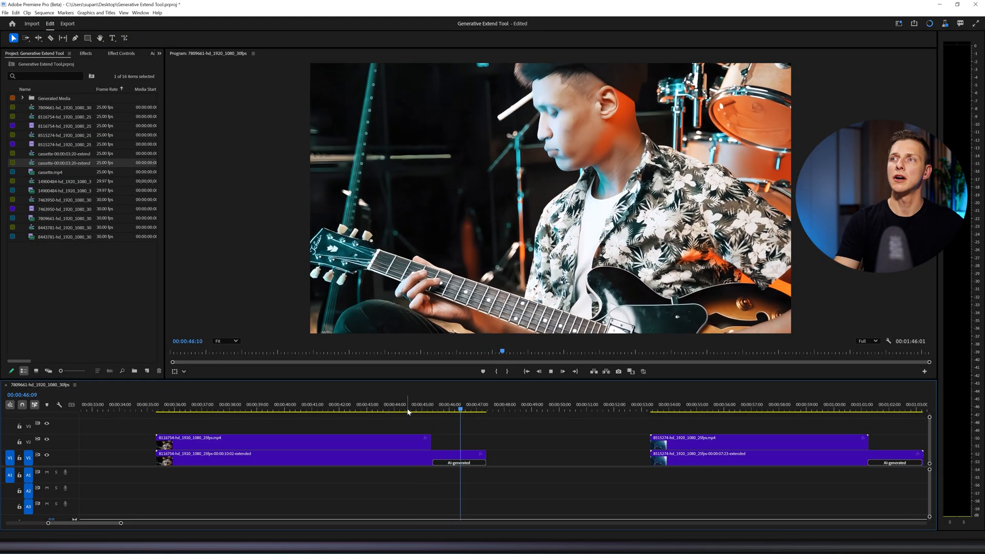
{"action": "left_click_drag", "start_coordinate": [469, 409], "coordinate": [416, 407]}
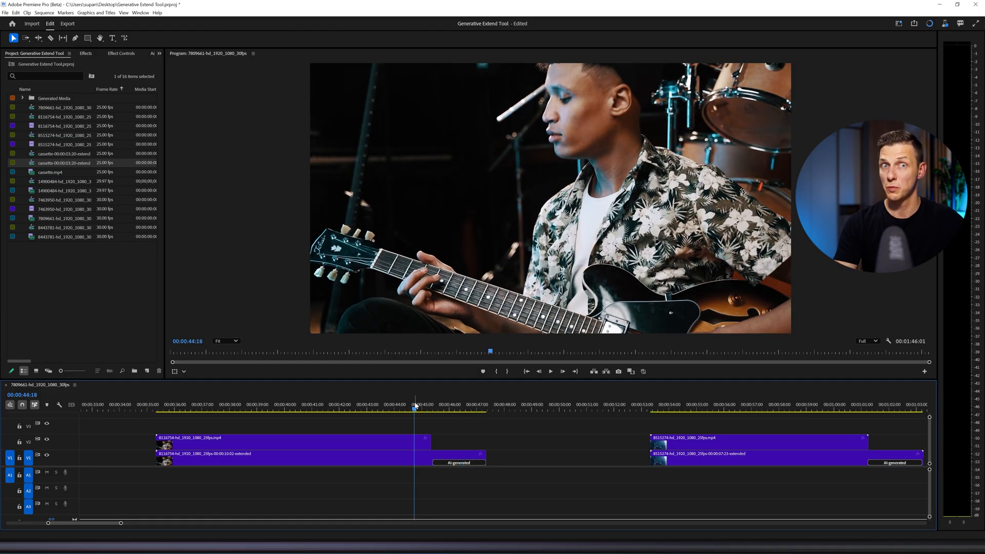
- Play the drummer clip from near its start in full screen
{"action": "scroll", "coordinate": [535, 451], "scroll_direction": "down", "scroll_amount": 2}
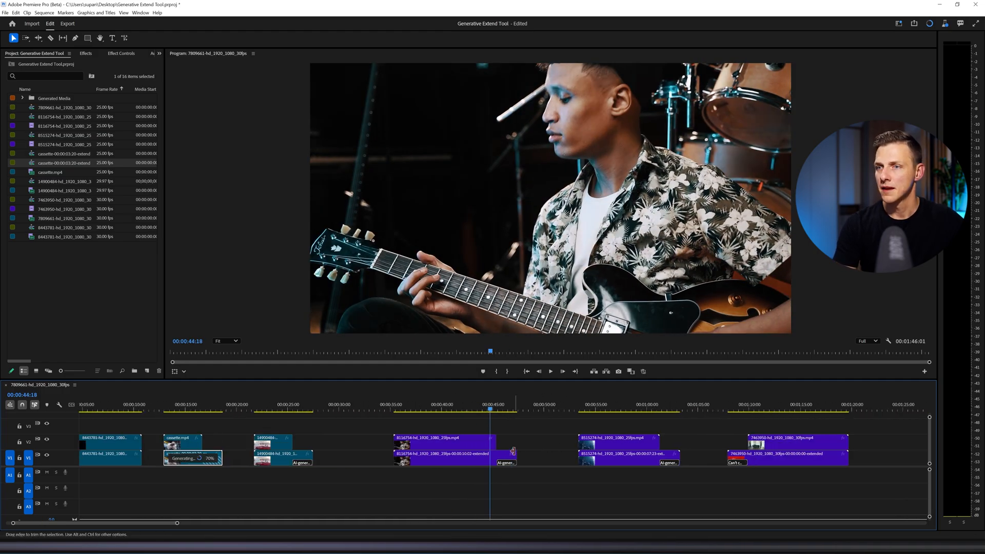
{"action": "scroll", "coordinate": [513, 451], "scroll_direction": "down", "scroll_amount": 5}
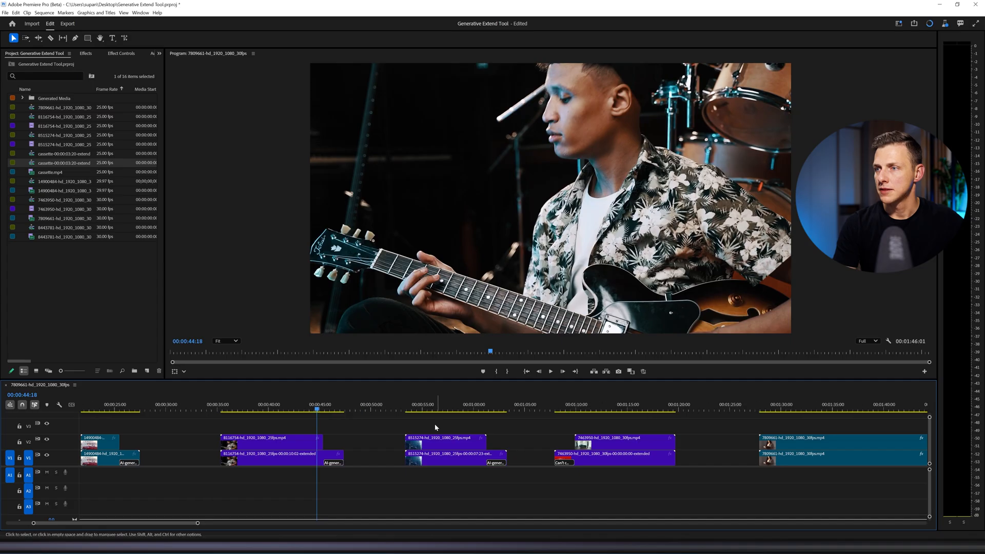
{"action": "left_click", "coordinate": [410, 409]}
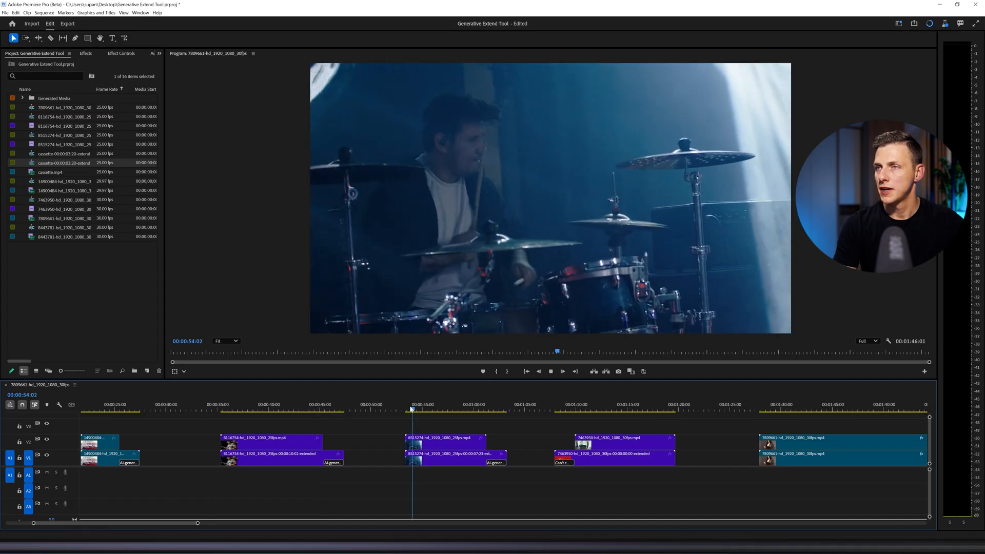
{"action": "key", "text": "ctrl+grave"}
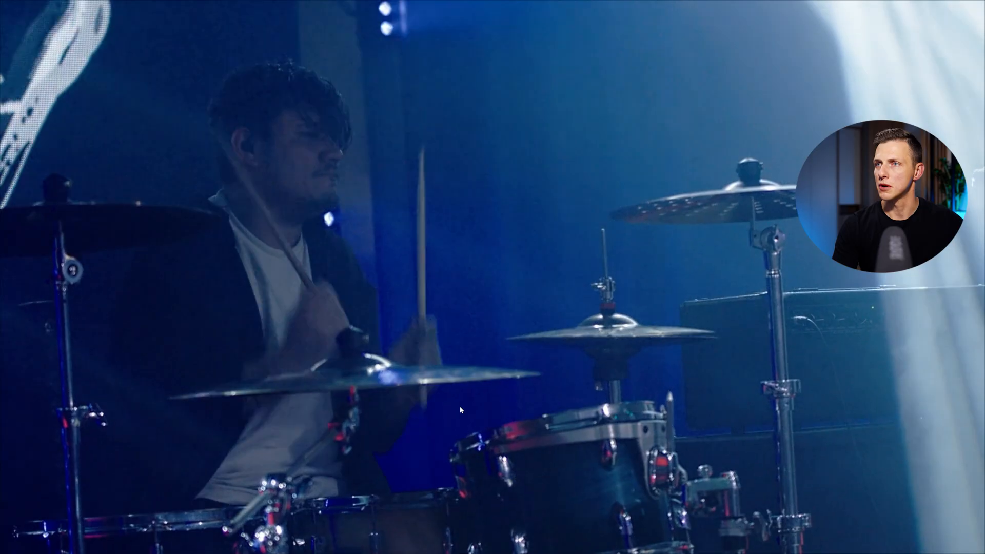
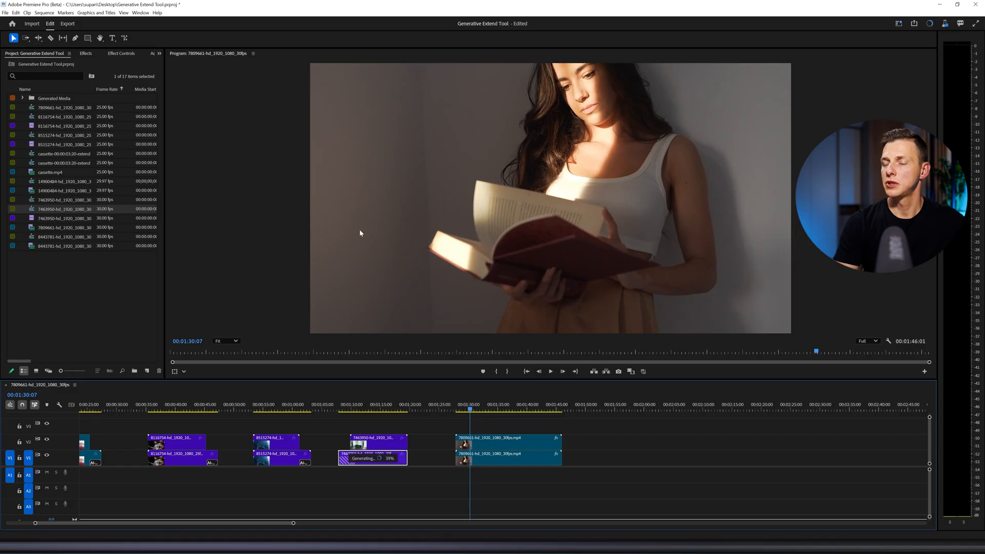
- Extend the beginning of the V1 copy of the clip of the woman reading a book with the Generative Extend Tool
{"action": "left_click", "coordinate": [125, 39]}
{"action": "left_click_drag", "start_coordinate": [457, 462], "coordinate": [421, 465]}
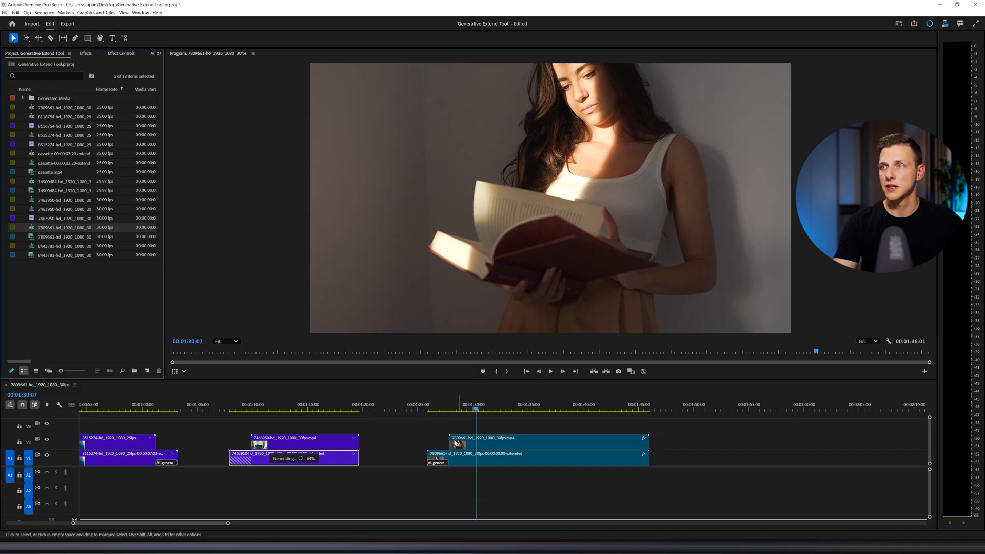
- Play the book-reading clip's AI-generated opening in full screen and scrub back through it to 00:01:26:14
{"action": "mouse_move", "coordinate": [431, 407]}
{"action": "left_mouse_down"}
{"action": "mouse_move", "coordinate": [448, 406]}
{"action": "mouse_move", "coordinate": [430, 399]}
{"action": "left_mouse_up"}
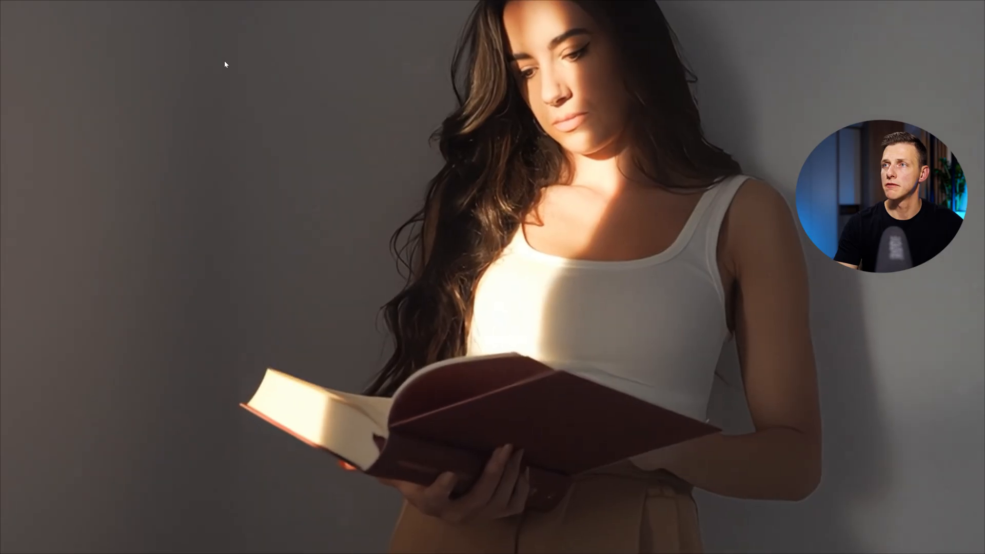
{"action": "key", "text": "Escape"}
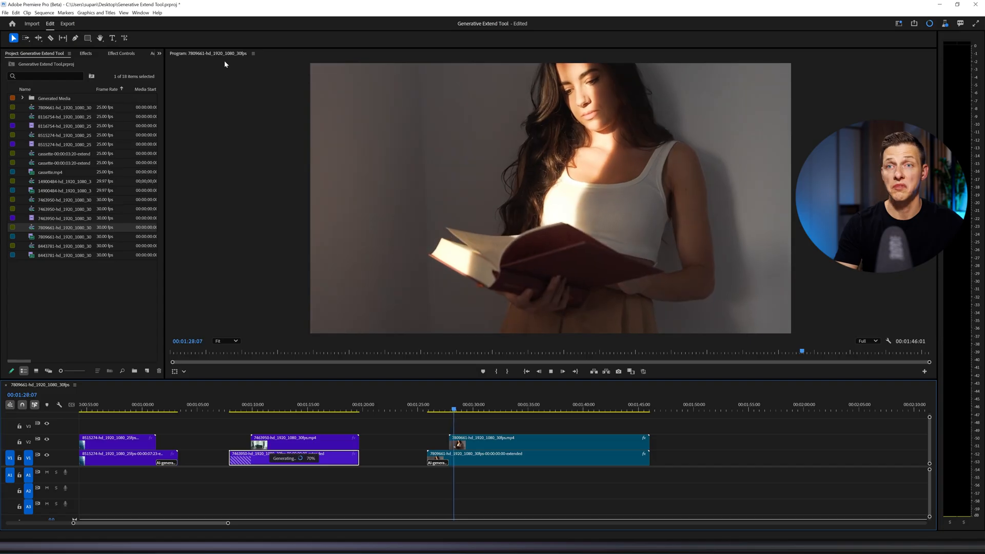
{"action": "mouse_move", "coordinate": [451, 410]}
{"action": "left_mouse_down"}
{"action": "mouse_move", "coordinate": [435, 408]}
{"action": "mouse_move", "coordinate": [466, 408]}
{"action": "mouse_move", "coordinate": [435, 408]}
{"action": "left_mouse_up"}
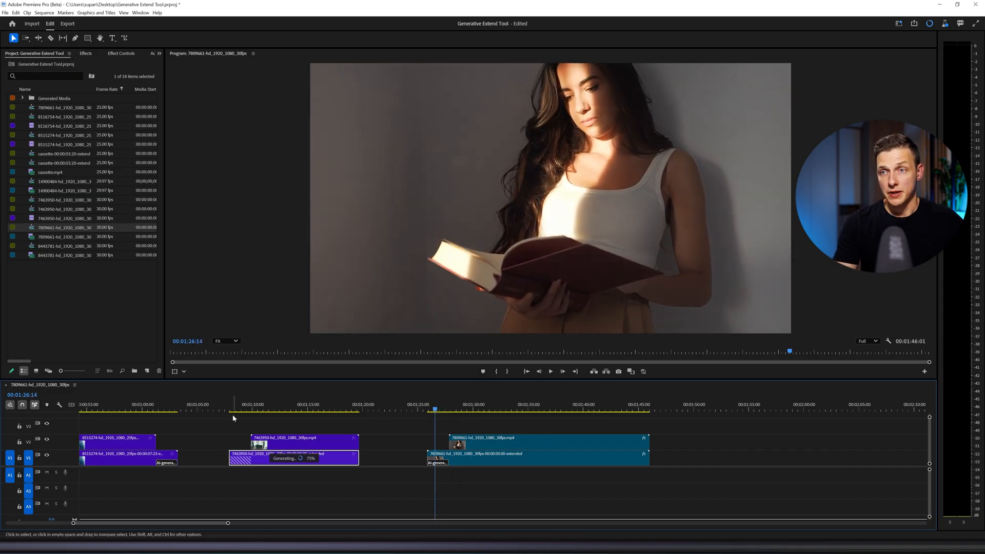
- Play the green sofa clip from its AI-generated opening in full screen and scrub back to 00:01:09:09
{"action": "left_click", "coordinate": [259, 405]}
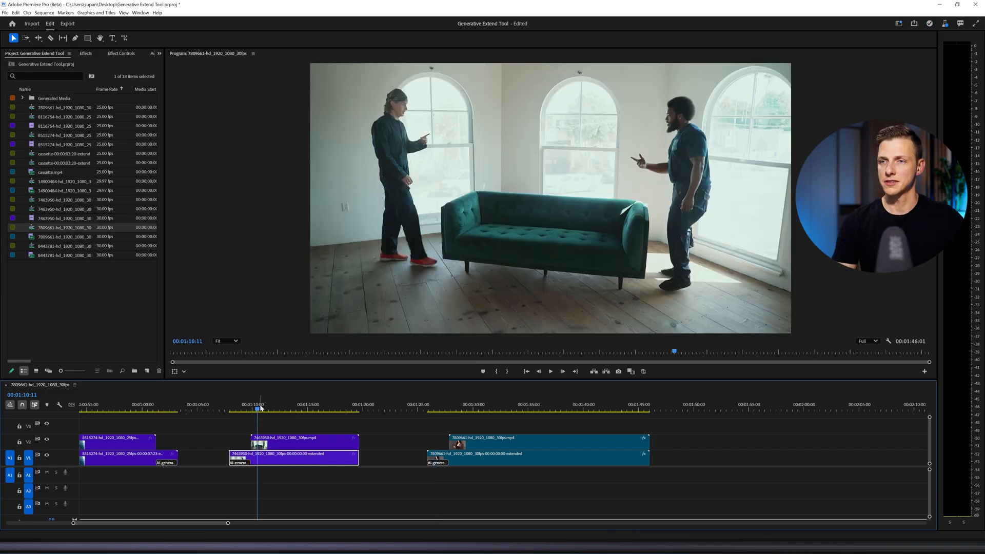
{"action": "left_click_drag", "start_coordinate": [261, 409], "coordinate": [231, 409]}
{"action": "key", "text": "ctrl+grave"}
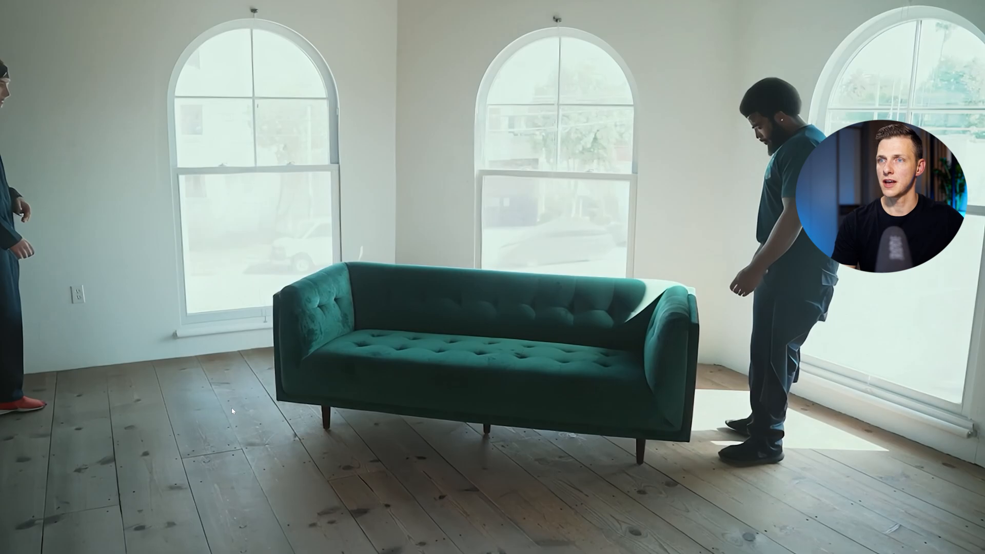
{"action": "key", "text": "space"}
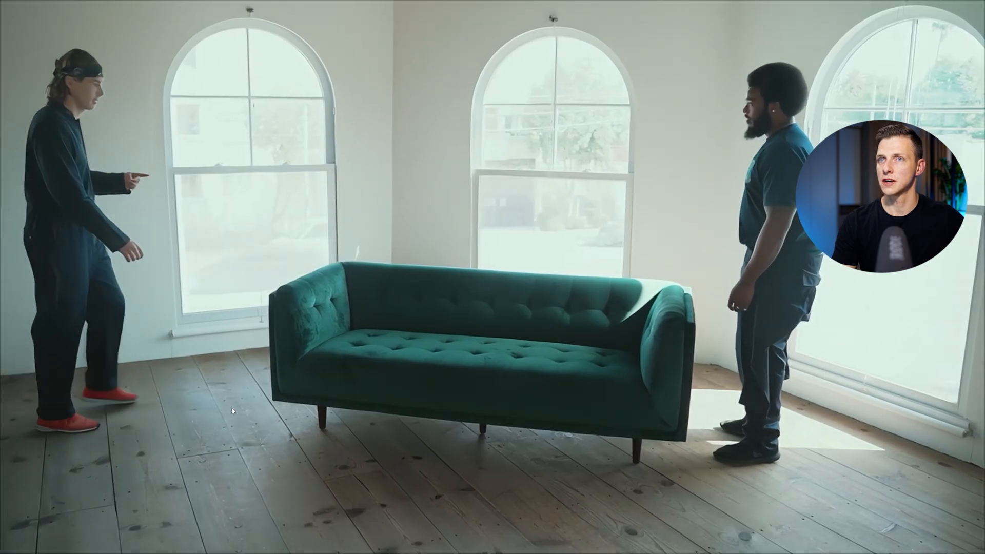
{"action": "key", "text": "ctrl+grave"}
{"action": "mouse_move", "coordinate": [260, 413]}
{"action": "left_mouse_down"}
{"action": "mouse_move", "coordinate": [232, 407]}
{"action": "mouse_move", "coordinate": [246, 407]}
{"action": "left_mouse_up"}
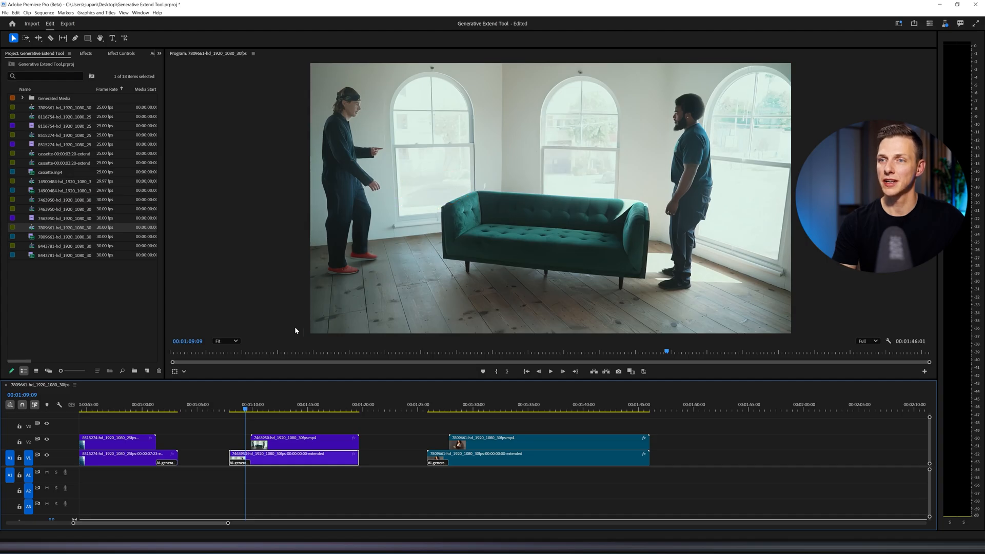
- Replay the green sofa clip's AI-generated opening from its start, both in full screen and in the Program monitor
{"action": "mouse_move", "coordinate": [250, 412]}
{"action": "left_mouse_down"}
{"action": "mouse_move", "coordinate": [228, 407]}
{"action": "mouse_move", "coordinate": [282, 409]}
{"action": "mouse_move", "coordinate": [232, 406]}
{"action": "left_mouse_up"}
{"action": "key", "text": "ctrl+grave"}
{"action": "key", "text": "space"}
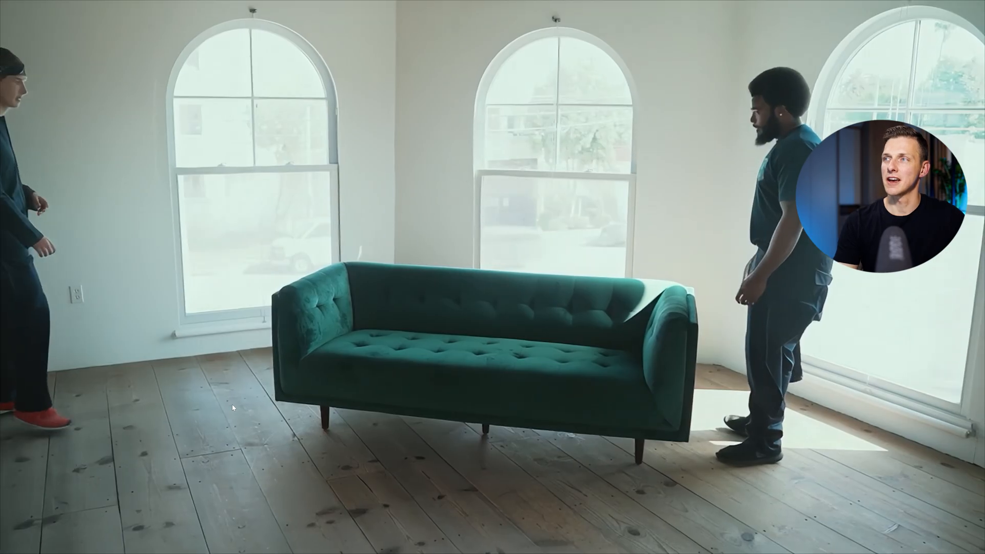
{"action": "key", "text": "ctrl+grave"}
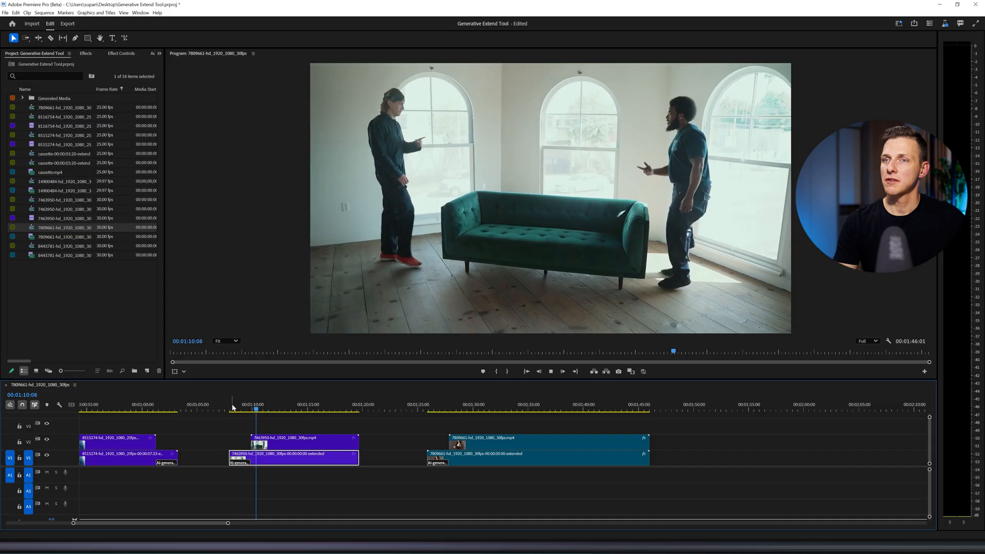
{"action": "left_click", "coordinate": [230, 407]}
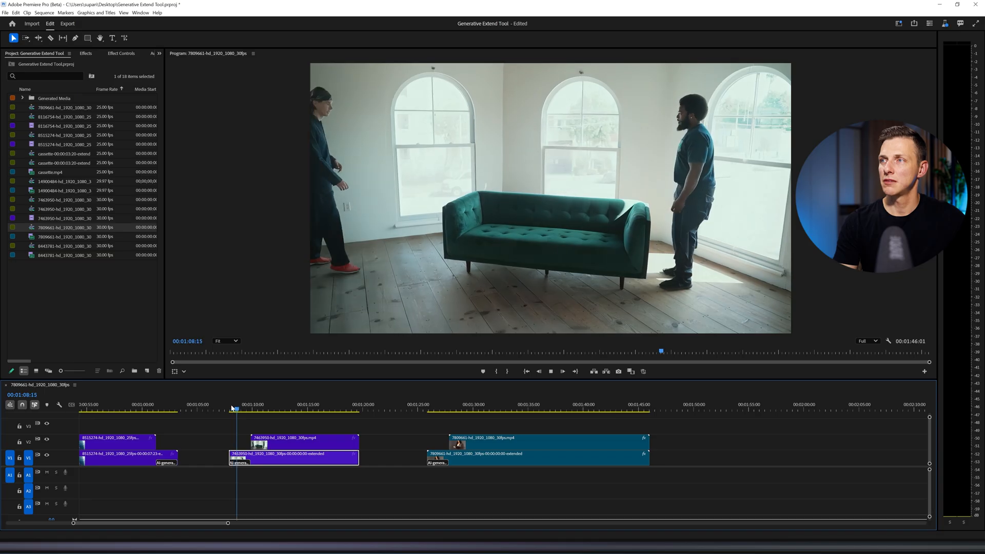
- Watch the green sofa clip's AI-generated opening once more in full screen and scrub back to 00:01:08:10
{"action": "key", "text": "space"}
{"action": "left_click_drag", "start_coordinate": [243, 407], "coordinate": [232, 410]}
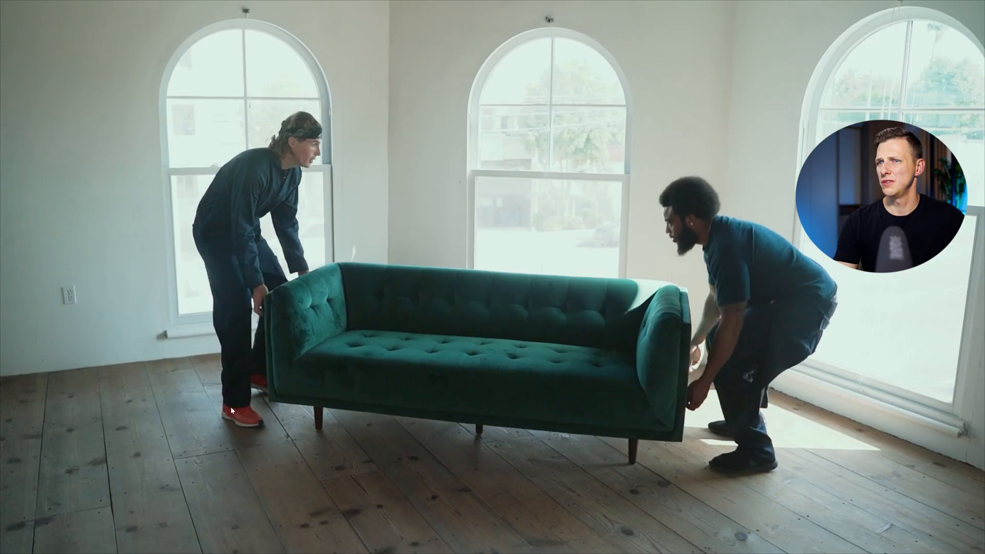
{"action": "key", "text": "space"}
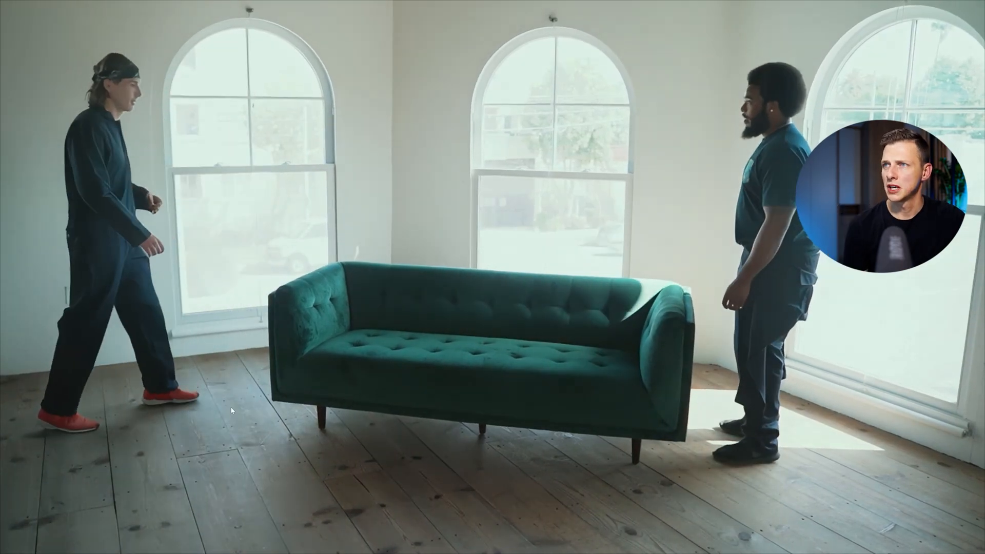
{"action": "key", "text": "Escape"}
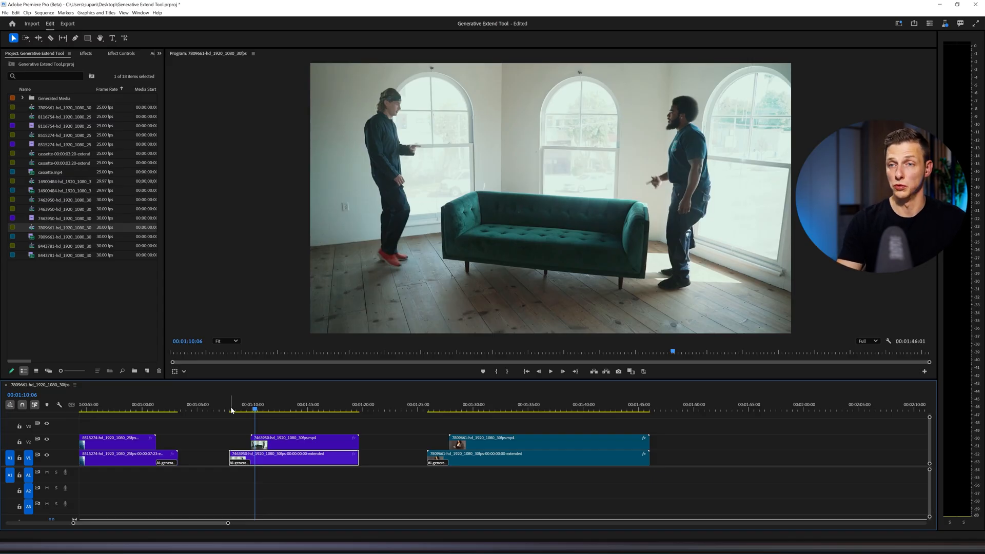
{"action": "mouse_move", "coordinate": [231, 408]}
{"action": "left_mouse_down"}
{"action": "mouse_move", "coordinate": [260, 408]}
{"action": "mouse_move", "coordinate": [235, 408]}
{"action": "left_mouse_up"}
- Scrub past the other extended clips and play the guitarist clip's AI-generated ending through to 00:00:47:01
{"action": "key", "text": "minus"}
{"action": "key", "text": "minus"}
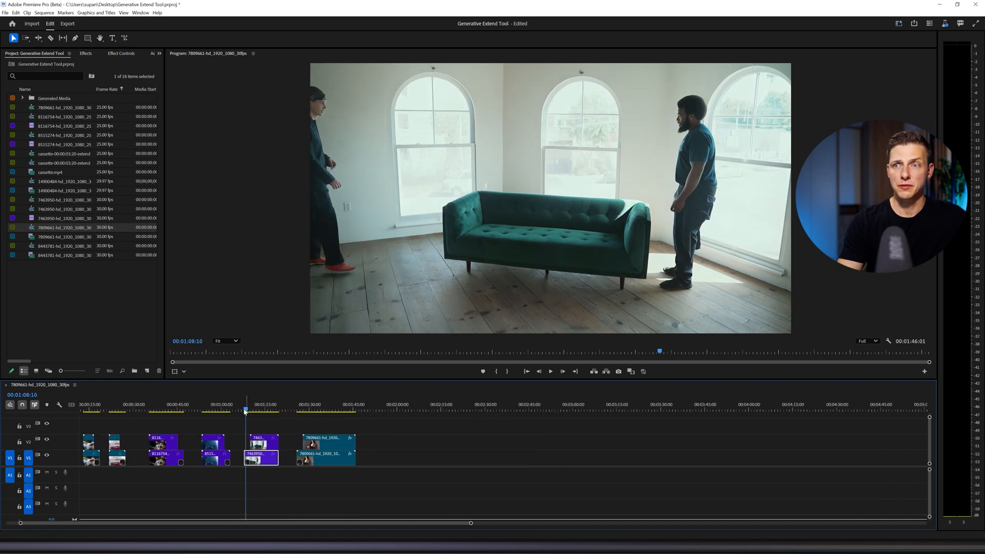
{"action": "left_click_drag", "start_coordinate": [246, 408], "coordinate": [295, 407]}
{"action": "left_click_drag", "start_coordinate": [218, 408], "coordinate": [175, 407]}
{"action": "key", "text": "space"}
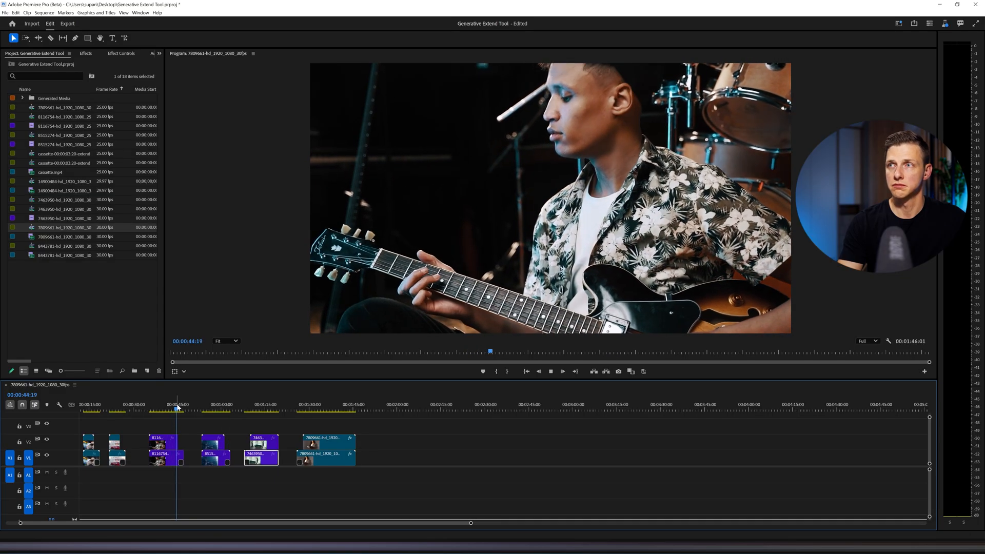
{"action": "key", "text": "space"}
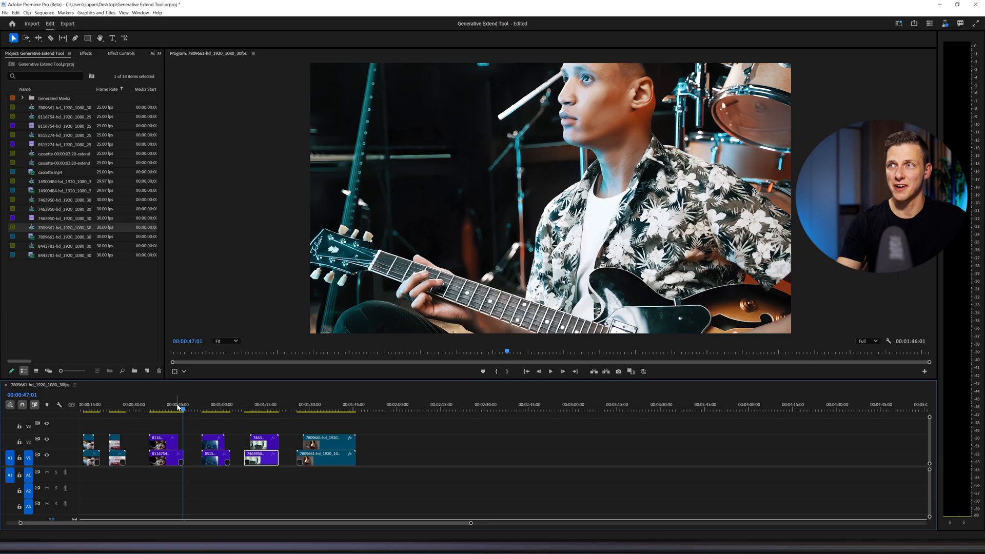
- Fit the whole sequence in the timeline and play and scrub the vintage red convertible clip's AI-generated ending
{"action": "key", "text": "backslash"}
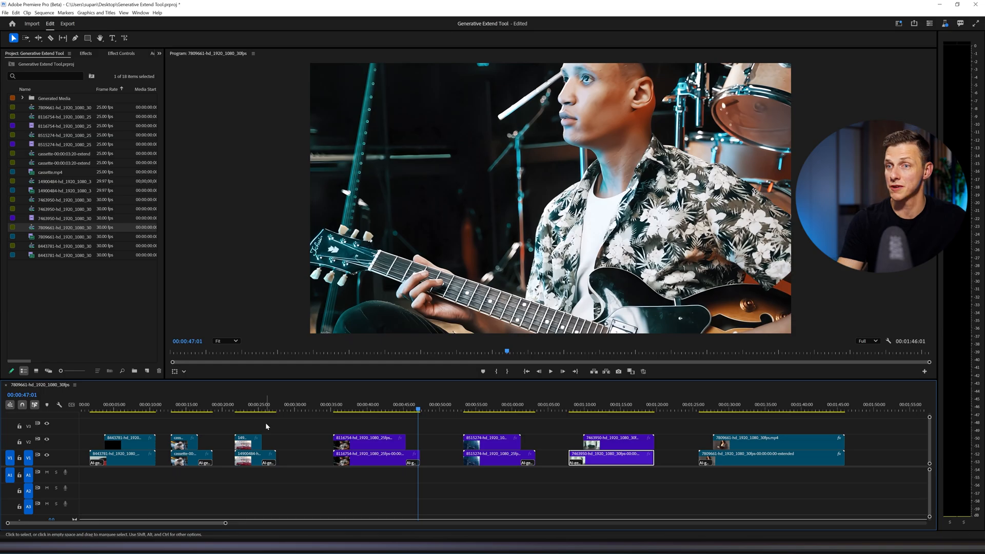
{"action": "left_click", "coordinate": [253, 405]}
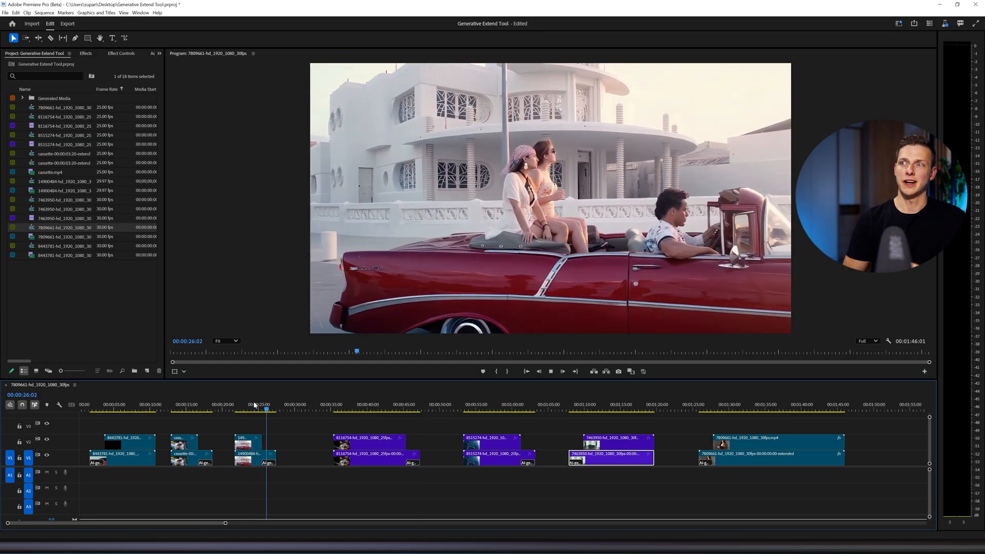
{"action": "key", "text": "space"}
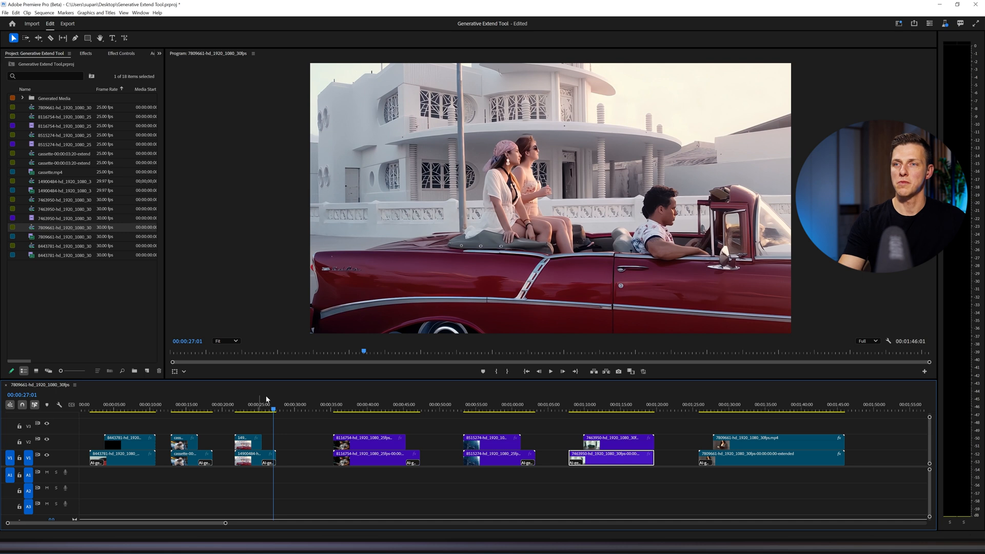
{"action": "left_click_drag", "start_coordinate": [275, 408], "coordinate": [267, 409]}
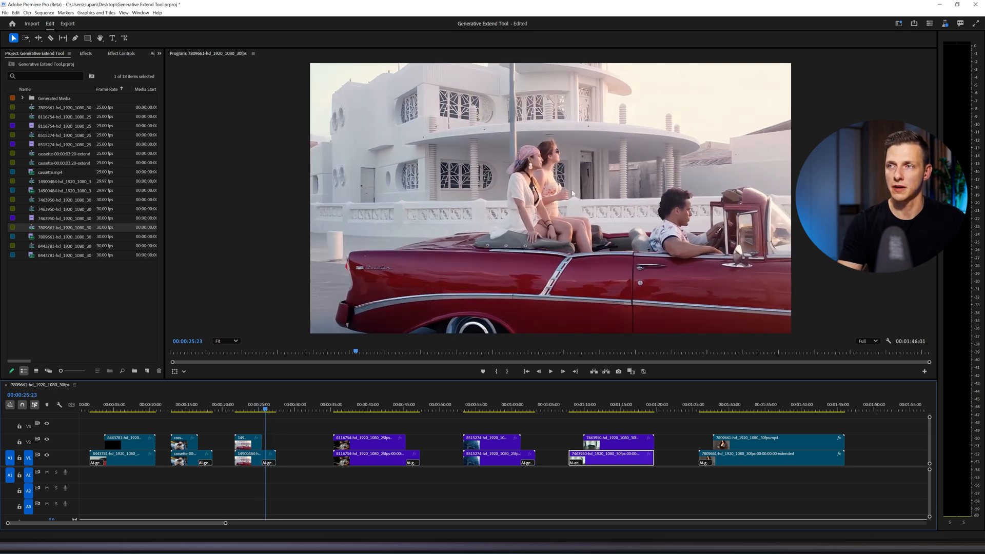
{"action": "left_click", "coordinate": [269, 409]}
{"action": "left_click_drag", "start_coordinate": [268, 408], "coordinate": [264, 408]}
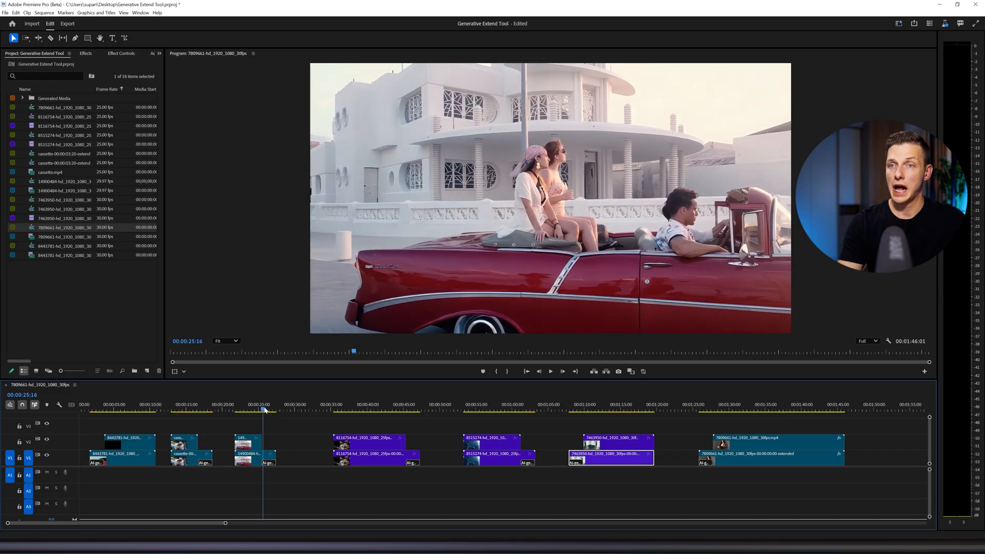
- Scrub through the cassette clip's AI-generated ending and the red sports car clip's AI-generated opening
{"action": "mouse_move", "coordinate": [188, 405]}
{"action": "left_mouse_down"}
{"action": "mouse_move", "coordinate": [208, 405]}
{"action": "mouse_move", "coordinate": [197, 406]}
{"action": "left_mouse_up"}
{"action": "scroll", "coordinate": [141, 422], "scroll_direction": "up", "scroll_amount": 1}
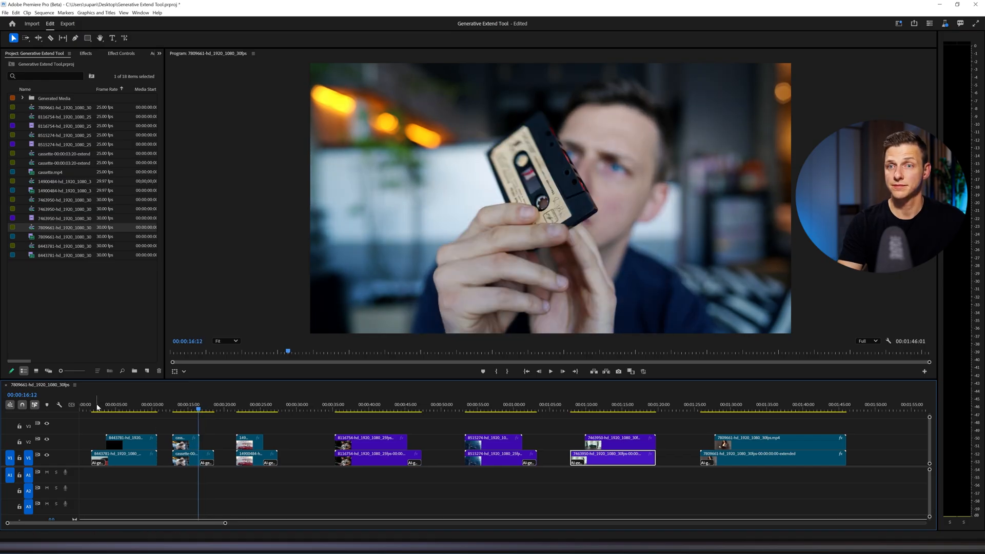
{"action": "left_click", "coordinate": [97, 408]}
{"action": "left_click_drag", "start_coordinate": [96, 410], "coordinate": [118, 410]}
{"action": "scroll", "coordinate": [127, 417], "scroll_direction": "down", "scroll_amount": 3}
{"action": "scroll", "coordinate": [127, 416], "scroll_direction": "down", "scroll_amount": 3}
{"action": "scroll", "coordinate": [127, 416], "scroll_direction": "up", "scroll_amount": 3}
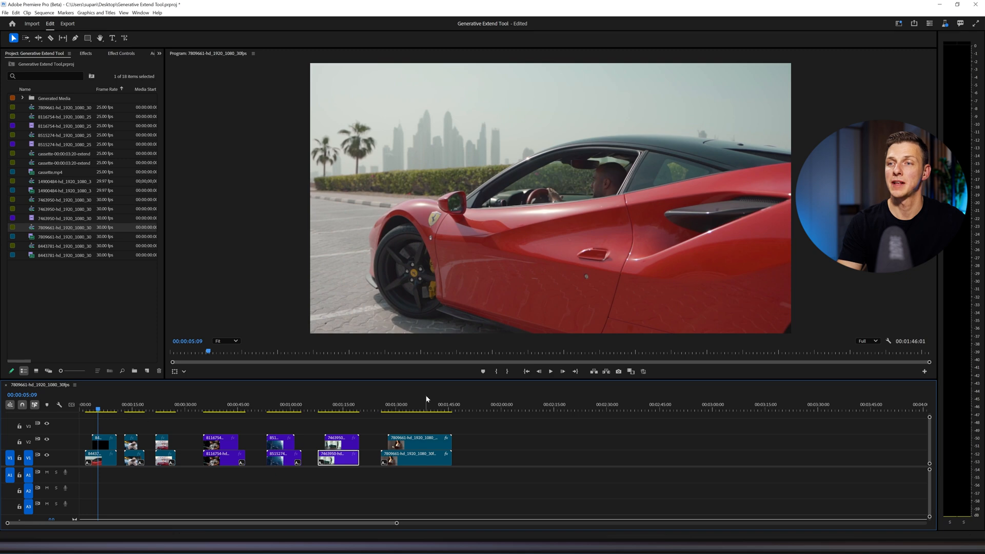
{"action": "left_click", "coordinate": [374, 405]}
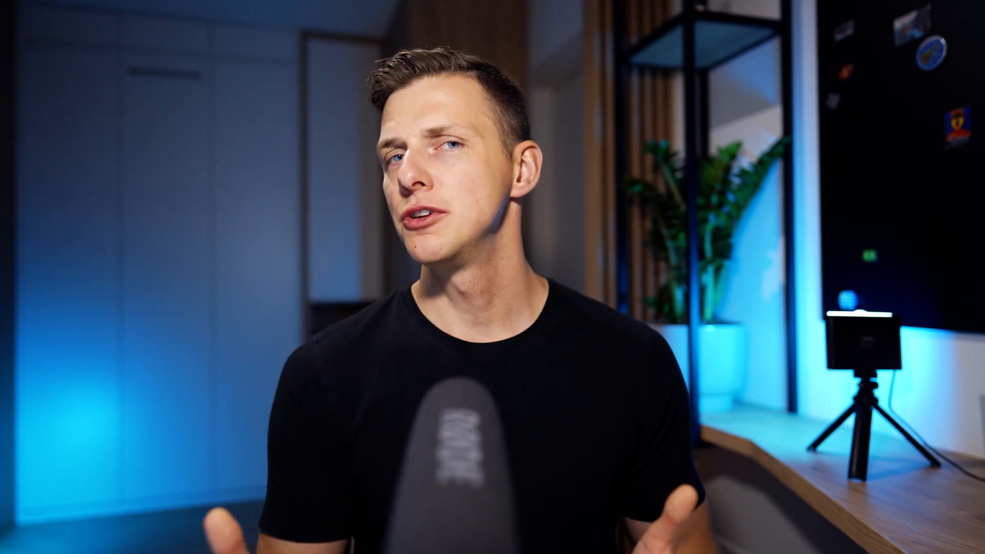